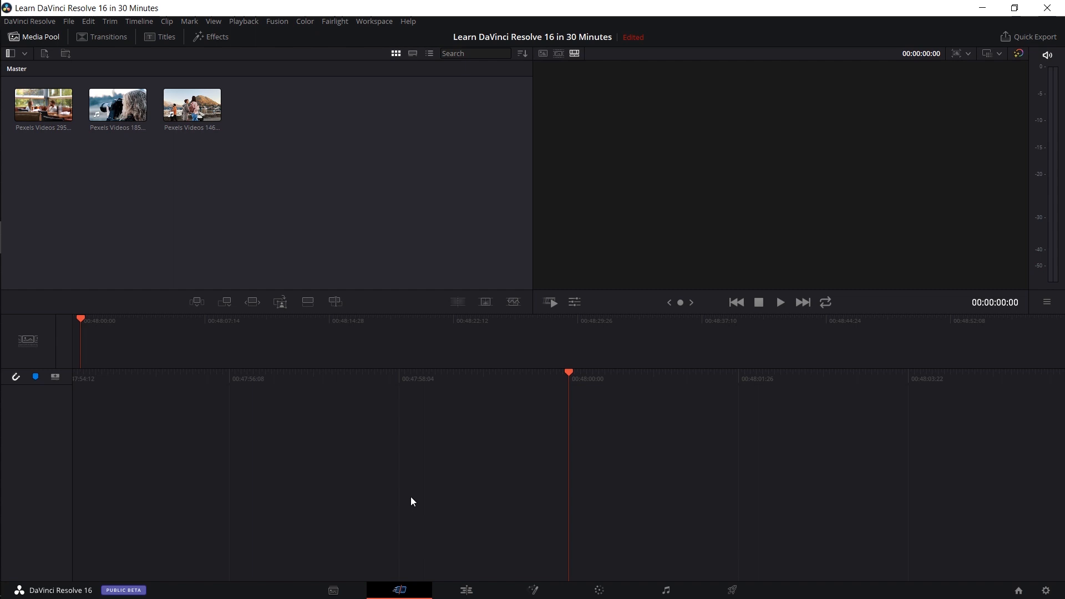
Switch to the Edit page, show the media pool, and place Pexels Videos 2957.mp4 at the start of a new timeline.
{"action": "key", "text": "shift+5"}
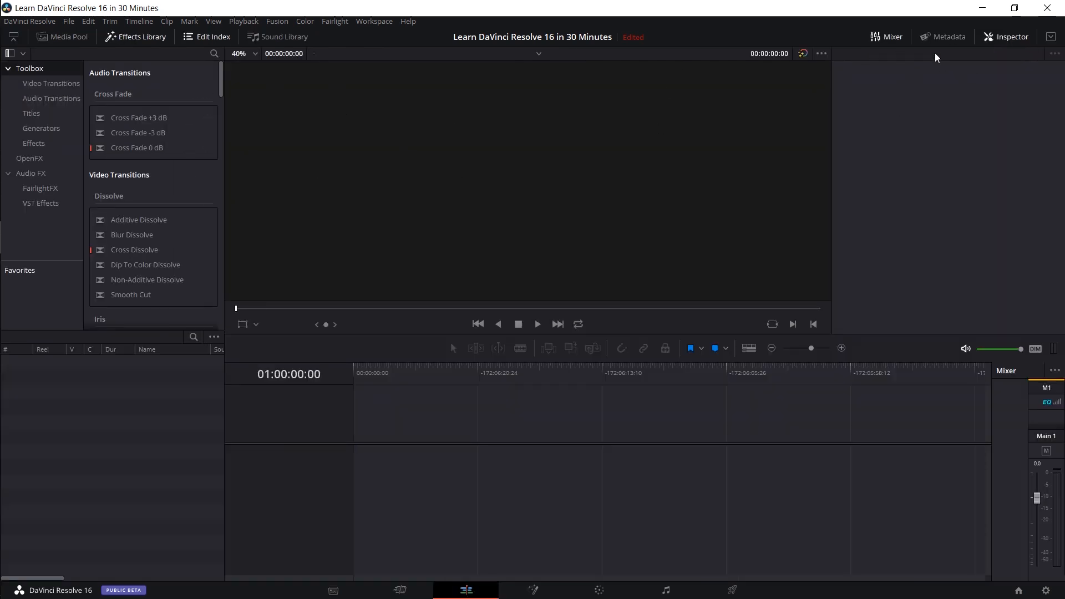
{"action": "left_click", "coordinate": [76, 38]}
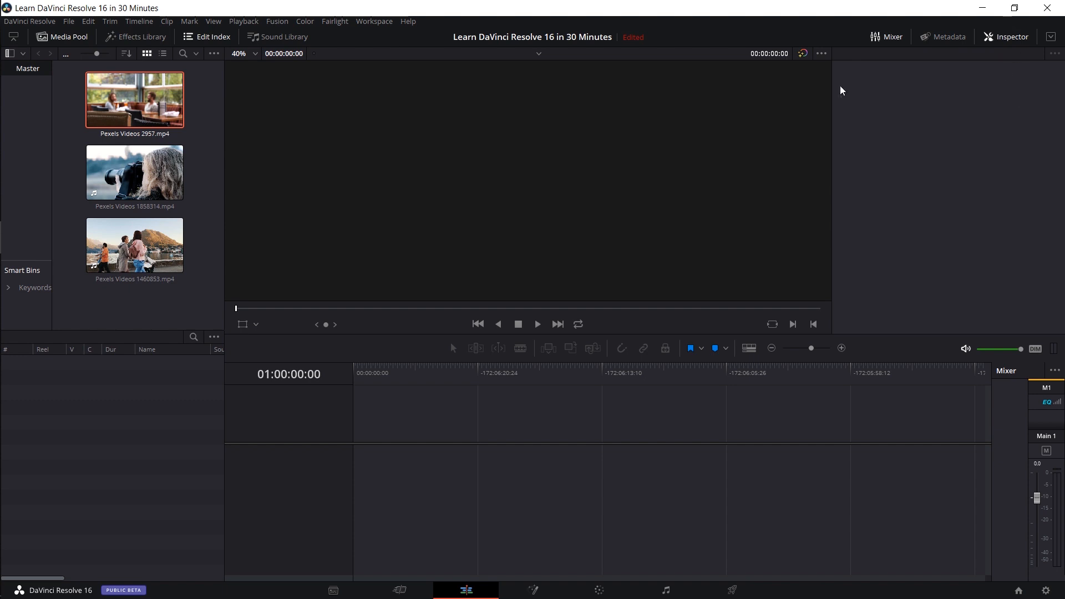
{"action": "left_click_drag", "start_coordinate": [117, 99], "coordinate": [363, 482]}
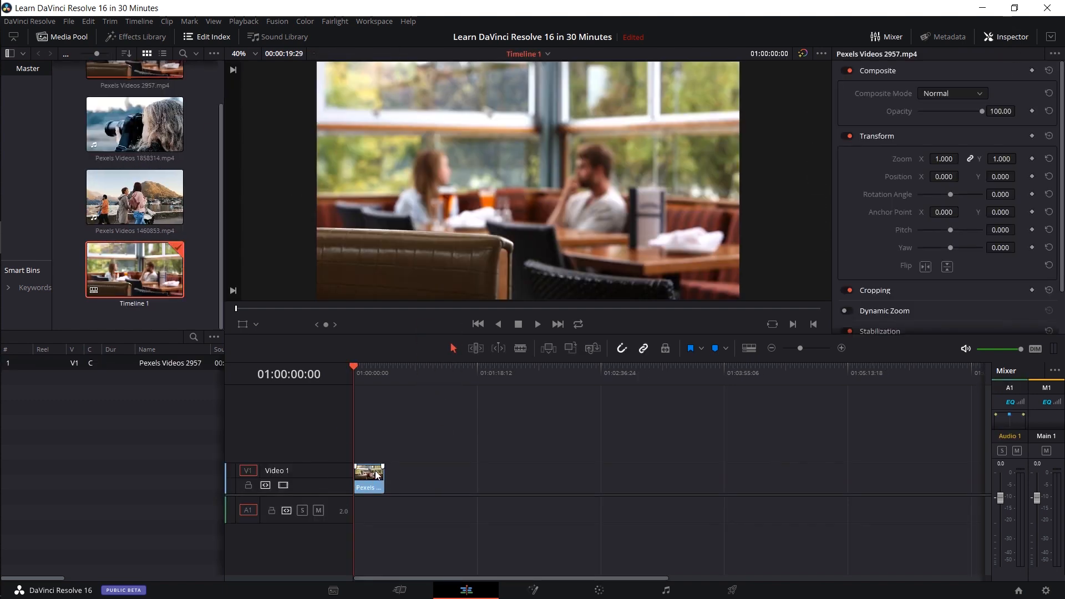
Expand the Cropping and Stabilization sections of the timeline clip's properties and examine its Composite, Transform and Cropping settings.
{"action": "scroll", "coordinate": [857, 110], "scroll_direction": "down", "scroll_amount": 2}
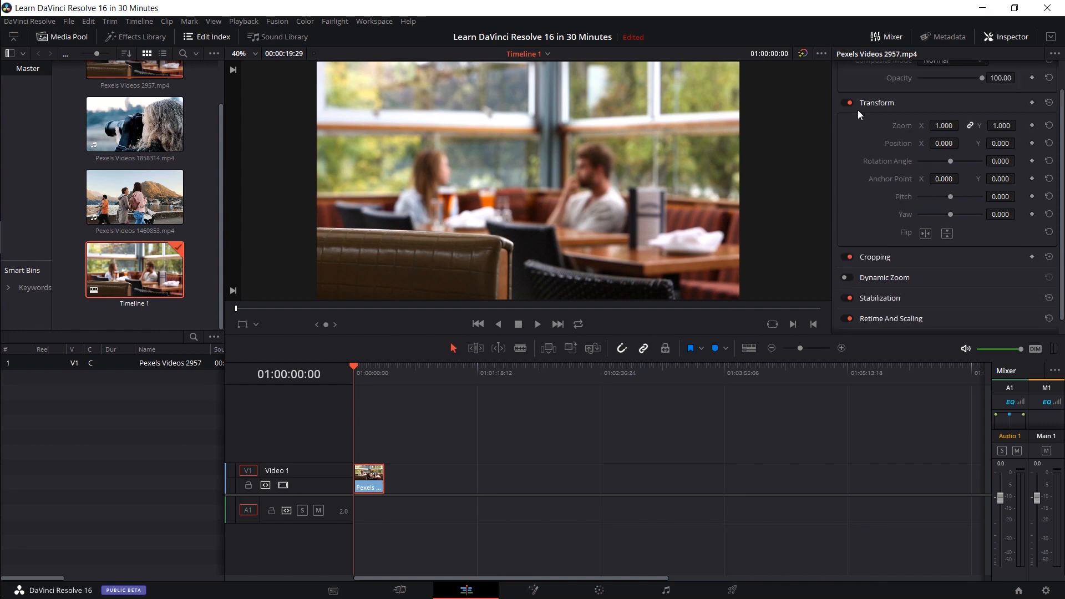
{"action": "left_click", "coordinate": [898, 239]}
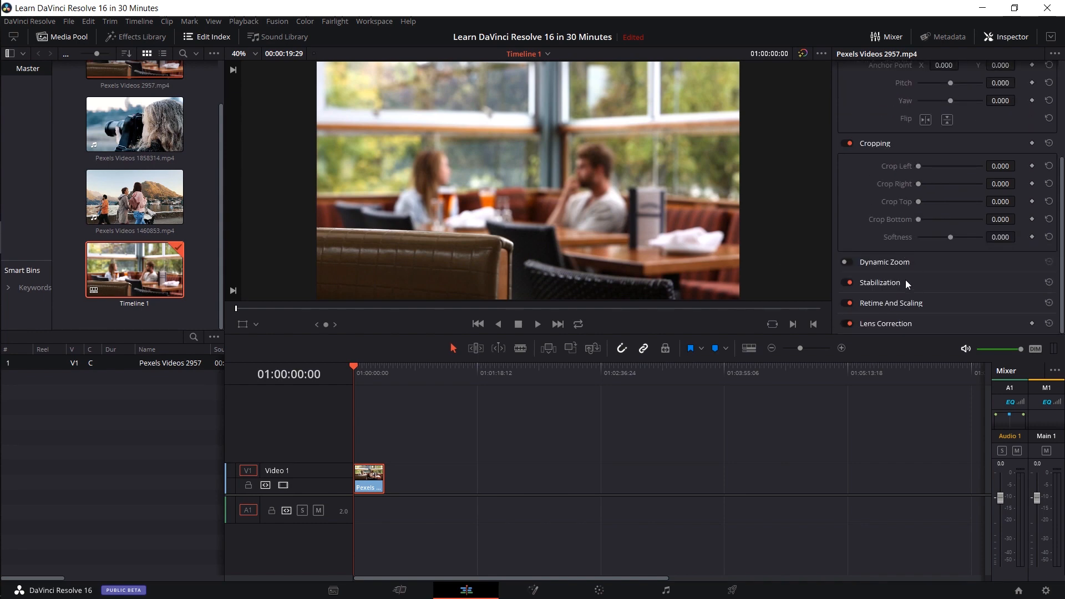
{"action": "left_click", "coordinate": [906, 283]}
{"action": "scroll", "coordinate": [870, 226], "scroll_direction": "up", "scroll_amount": 11}
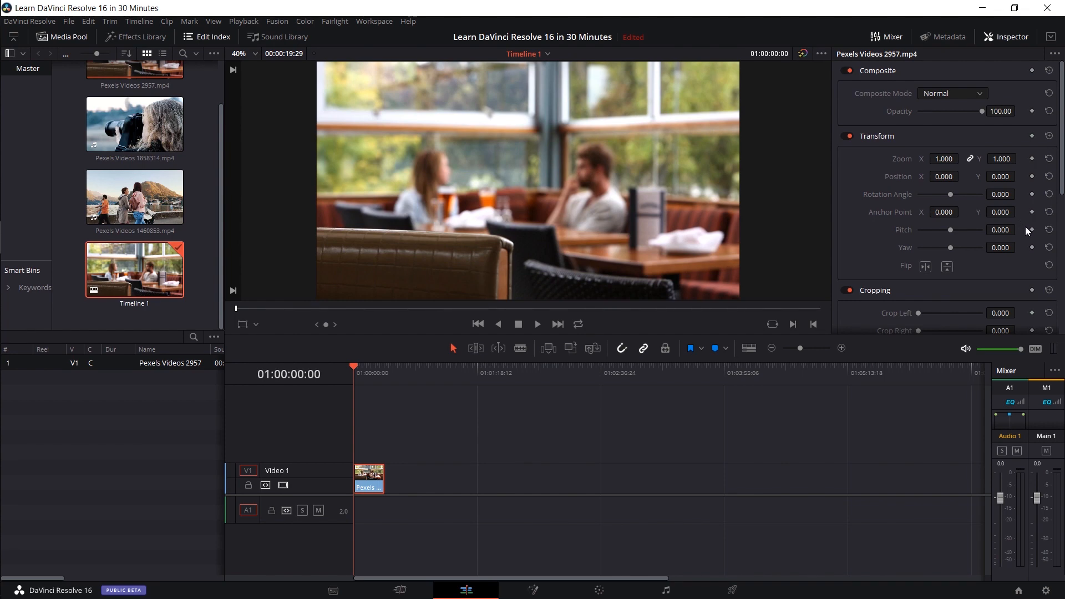
{"action": "scroll", "coordinate": [1018, 236], "scroll_direction": "down", "scroll_amount": 1}
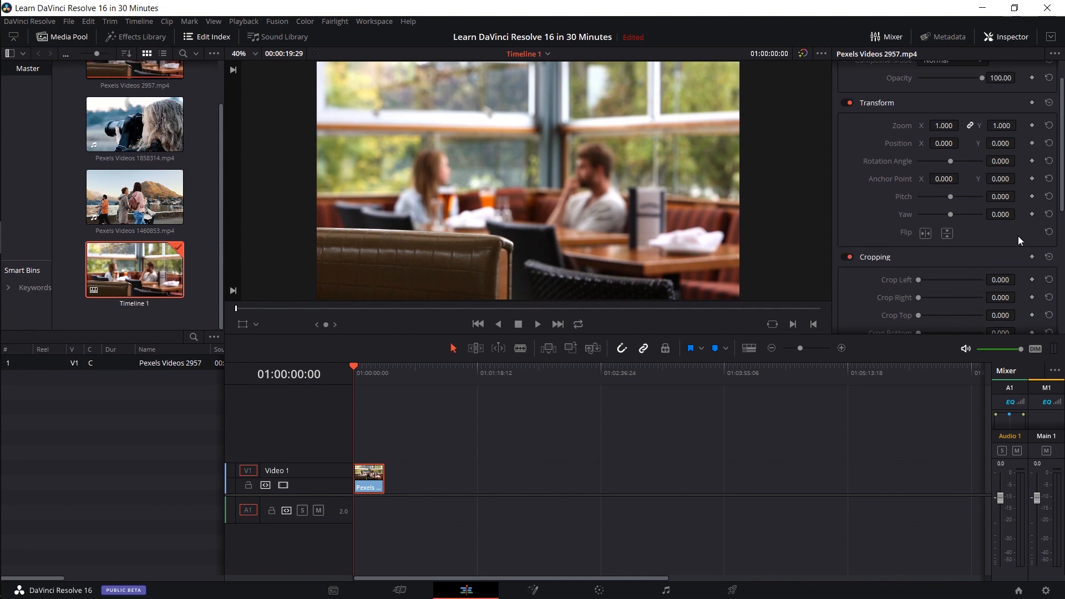
{"action": "scroll", "coordinate": [1019, 239], "scroll_direction": "down", "scroll_amount": 1}
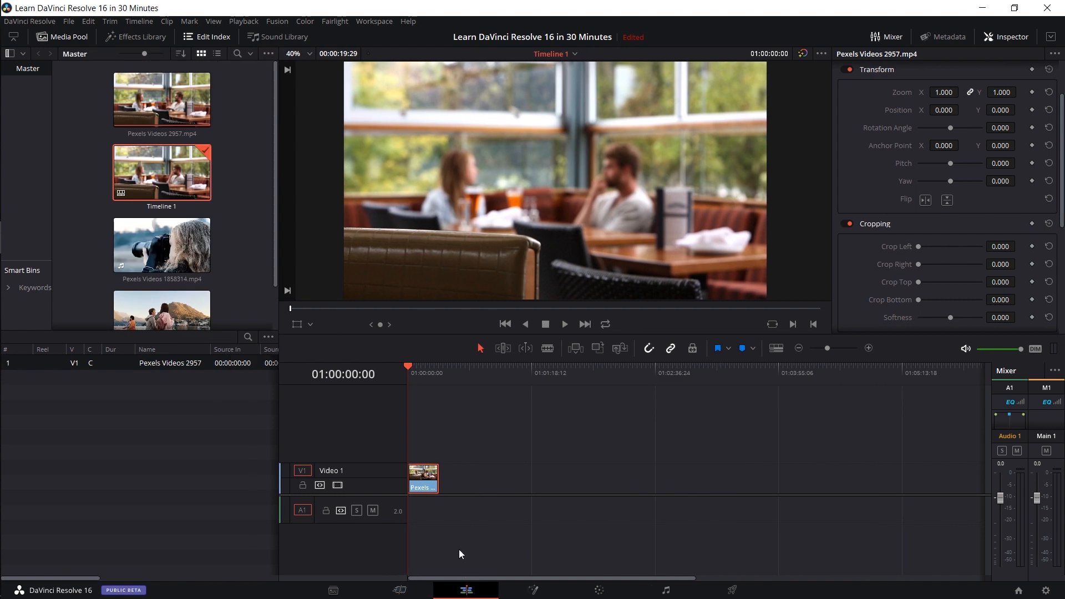
Examine navigation on the Edit page timeline by moving the playhead to 01:09:09:29 and going along the empty stretch and back.
{"action": "left_click", "coordinate": [413, 591]}
{"action": "left_click", "coordinate": [715, 369]}
{"action": "left_click_drag", "start_coordinate": [627, 582], "coordinate": [918, 574]}
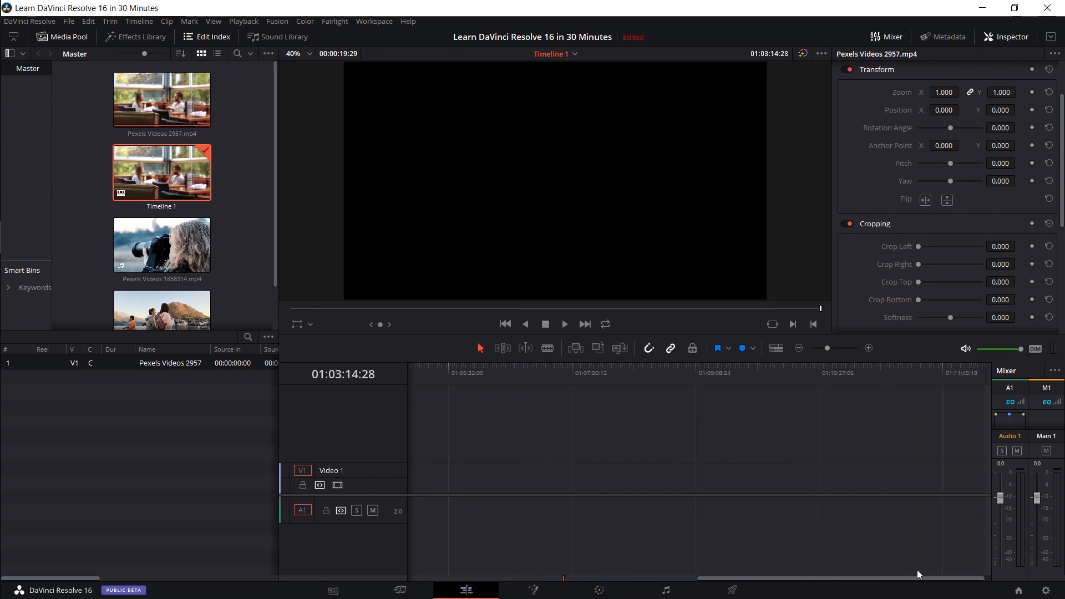
{"action": "left_click", "coordinate": [698, 381]}
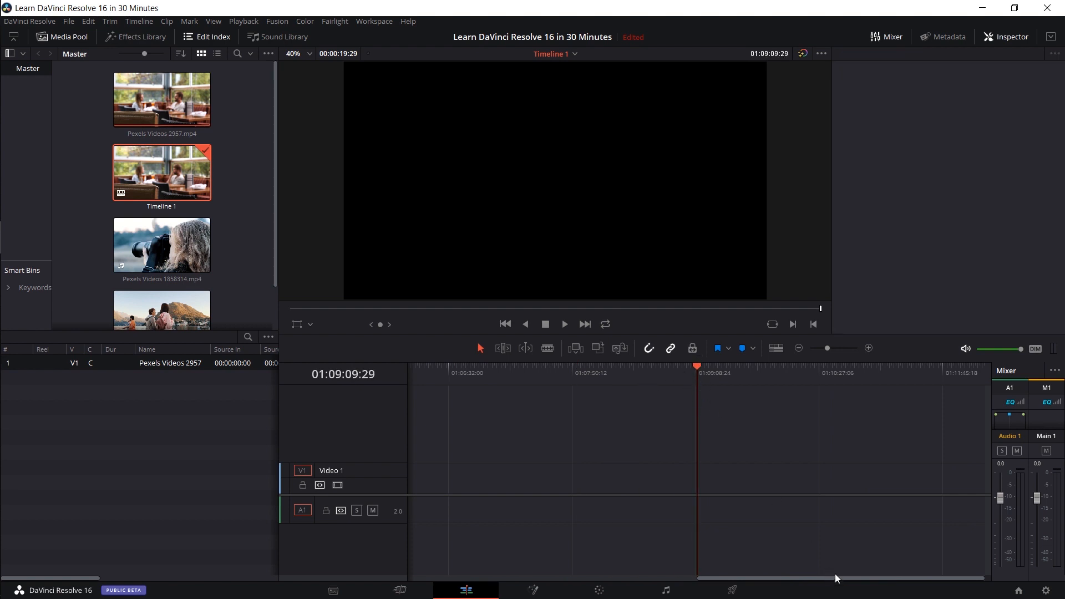
{"action": "left_click_drag", "start_coordinate": [836, 577], "coordinate": [415, 596]}
Switch to the Cut page and place the camera clip Pexels Videos 1858314.mp4 on track 2, starting at 01:00:13:16.
{"action": "left_click", "coordinate": [415, 594]}
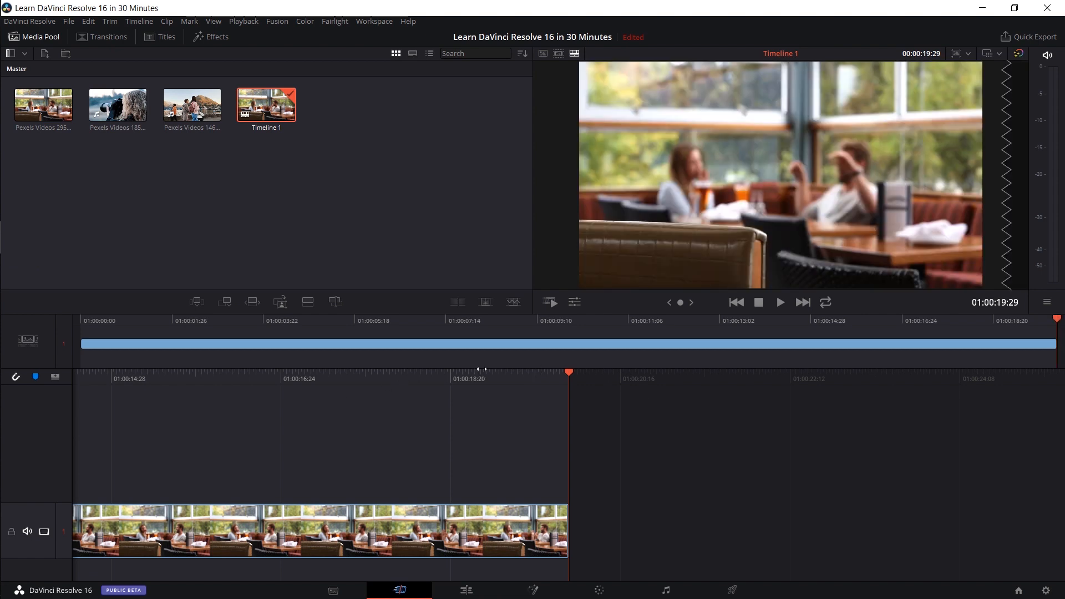
{"action": "left_click_drag", "start_coordinate": [482, 369], "coordinate": [990, 377]}
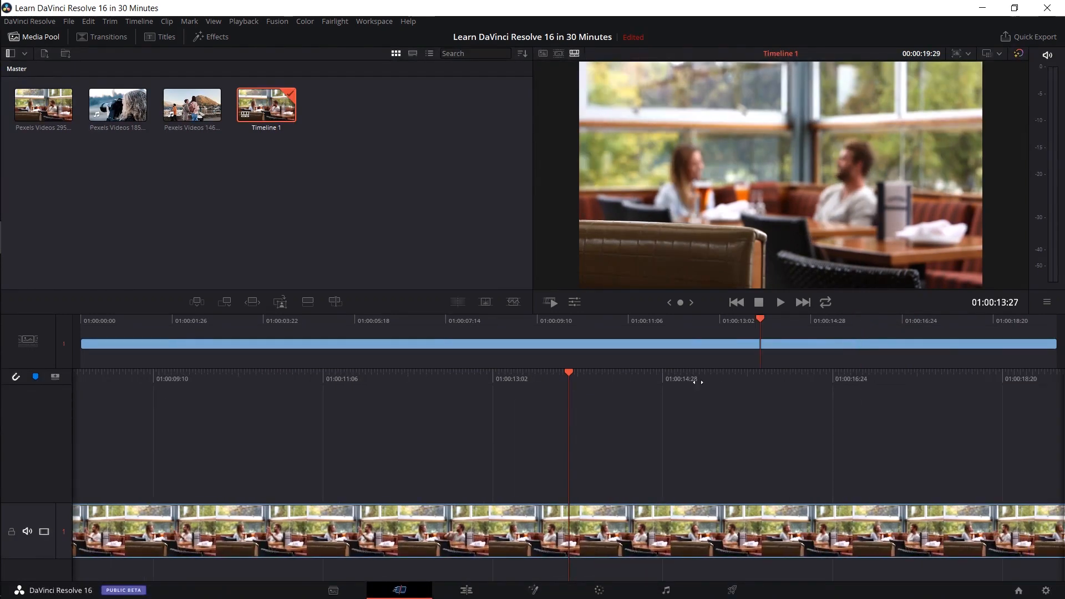
{"action": "left_click_drag", "start_coordinate": [698, 382], "coordinate": [819, 390]}
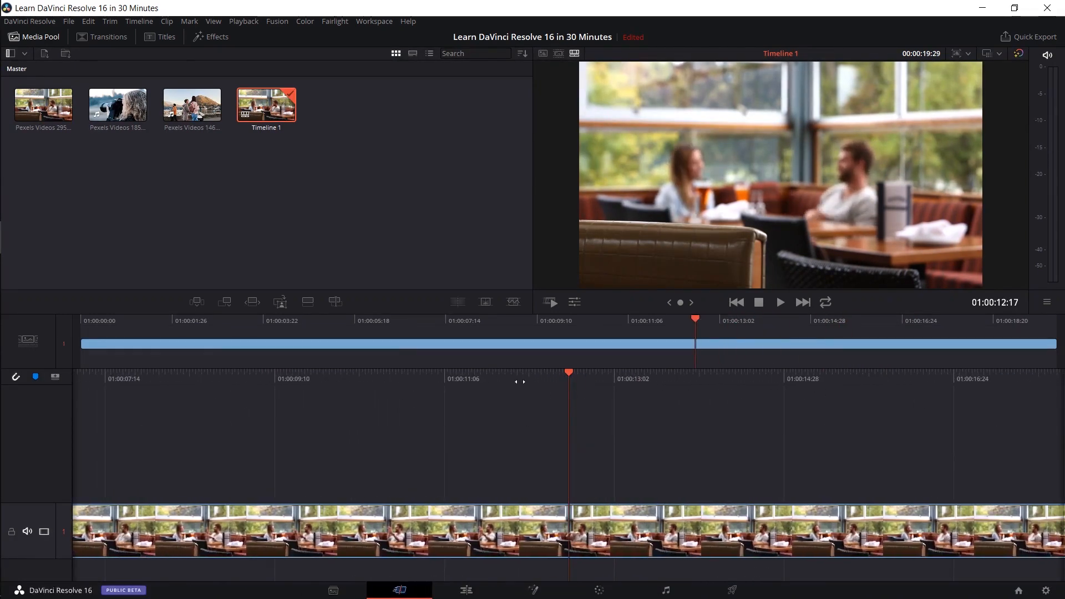
{"action": "left_click_drag", "start_coordinate": [520, 382], "coordinate": [618, 380]}
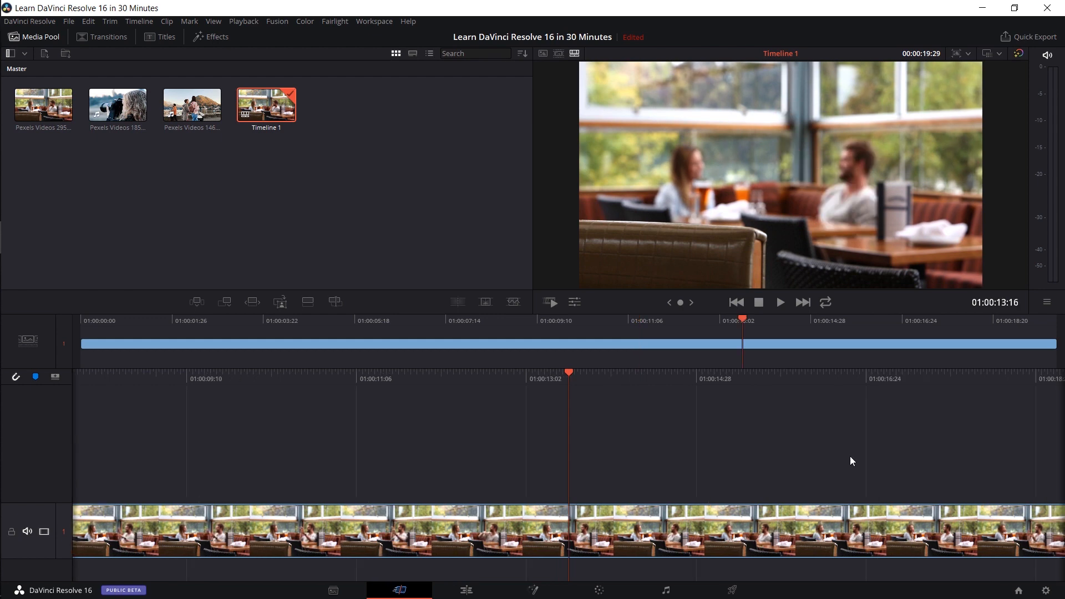
{"action": "left_click", "coordinate": [111, 111]}
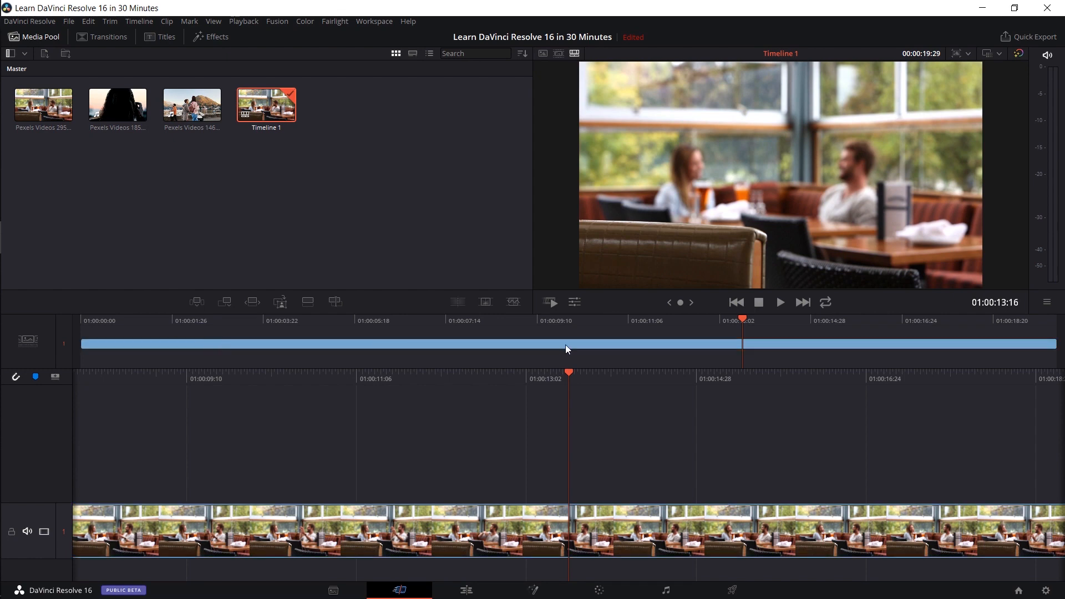
{"action": "left_click_drag", "start_coordinate": [117, 106], "coordinate": [746, 334]}
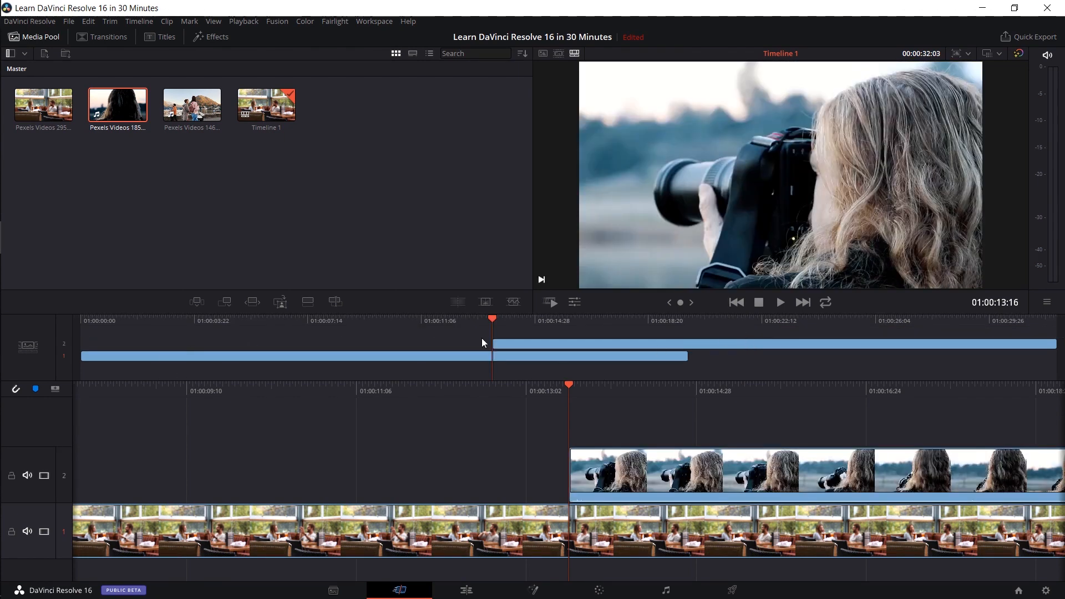
Move the camera clip from track 2 down to track 1, directly after the end of the restaurant clip.
{"action": "left_click", "coordinate": [508, 345]}
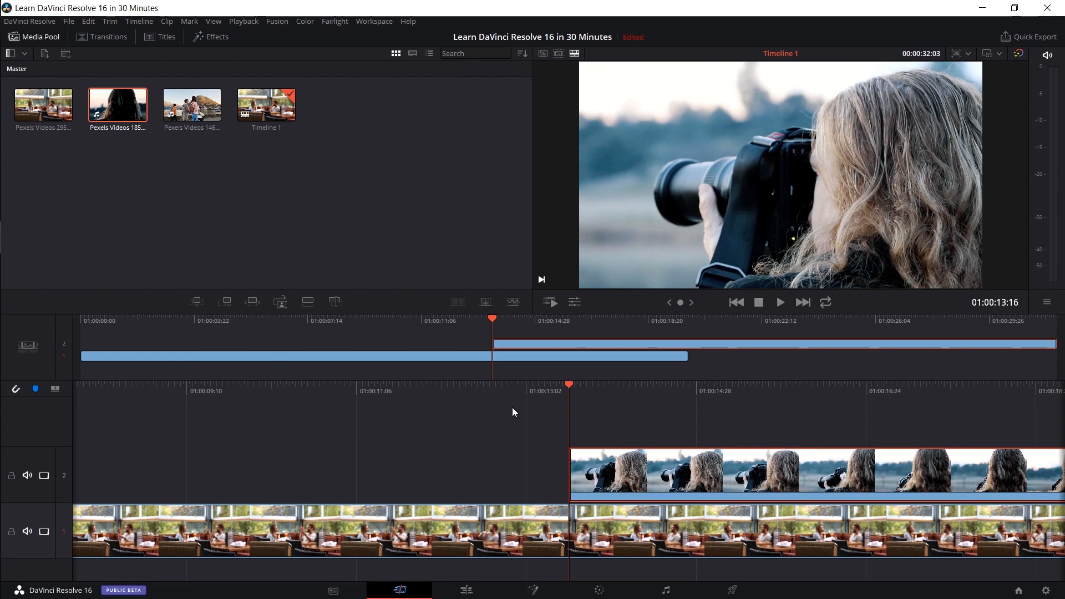
{"action": "left_click_drag", "start_coordinate": [511, 407], "coordinate": [562, 411]}
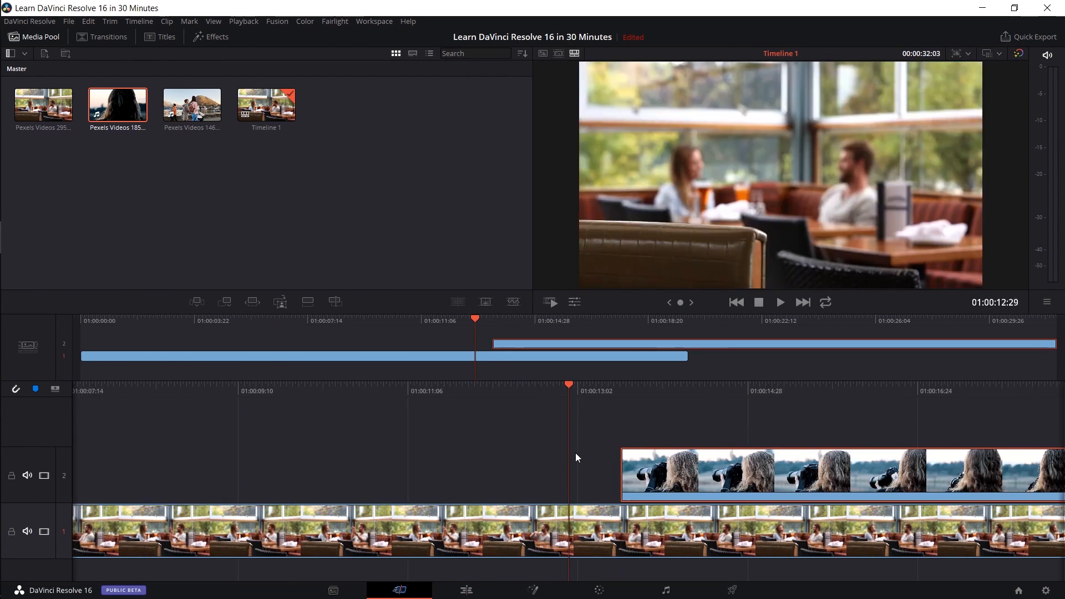
{"action": "left_click_drag", "start_coordinate": [663, 394], "coordinate": [591, 404]}
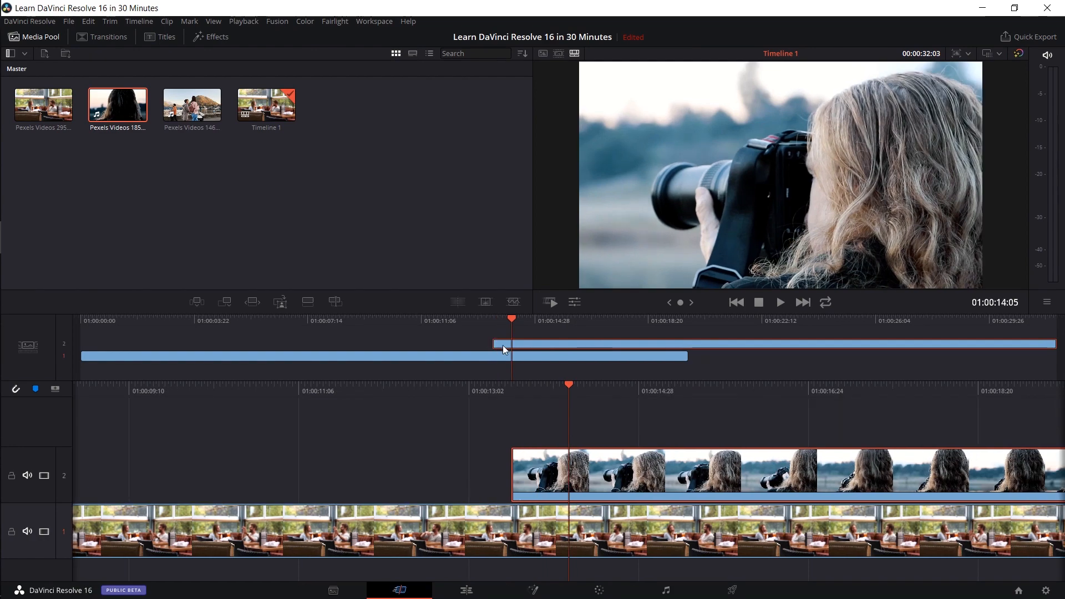
{"action": "left_click_drag", "start_coordinate": [540, 342], "coordinate": [709, 353]}
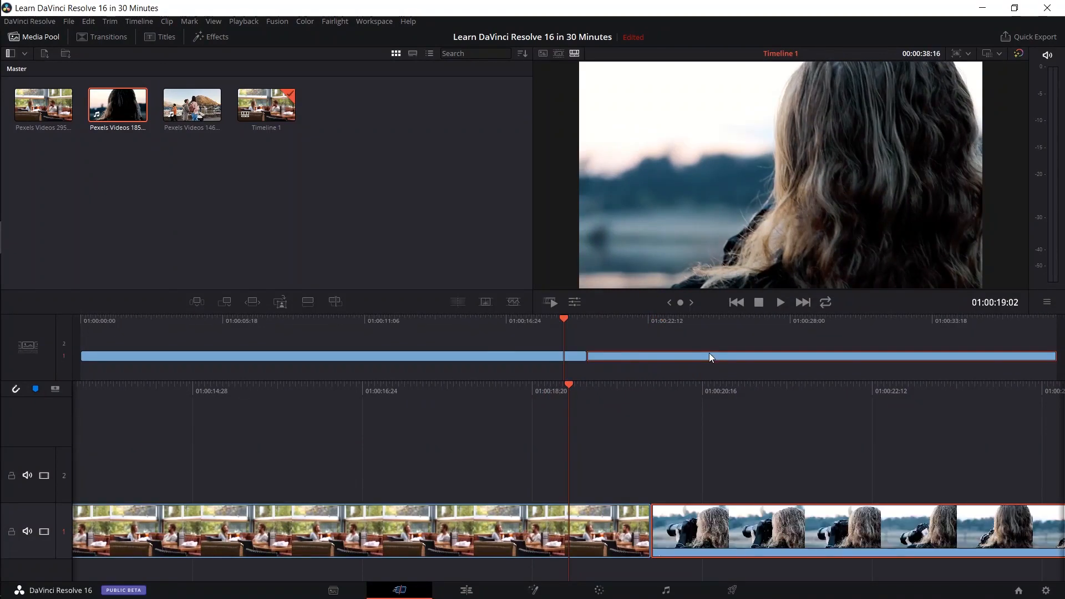
Open the edit point between the restaurant and camera clips in the trim editor and widen the viewer area.
{"action": "left_click", "coordinate": [573, 353]}
{"action": "left_click", "coordinate": [586, 356]}
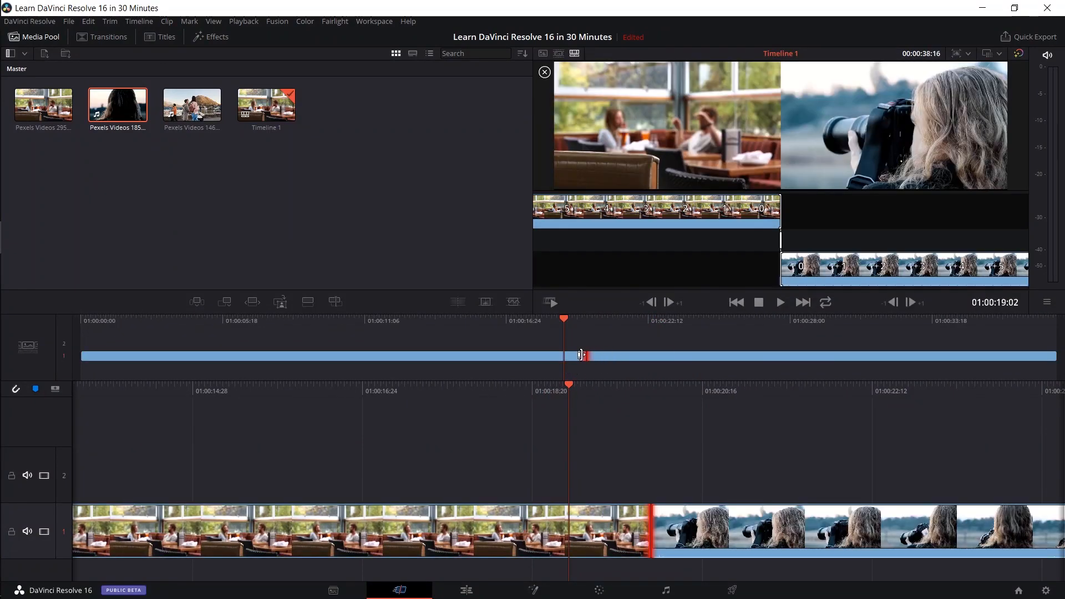
{"action": "left_click", "coordinate": [742, 546]}
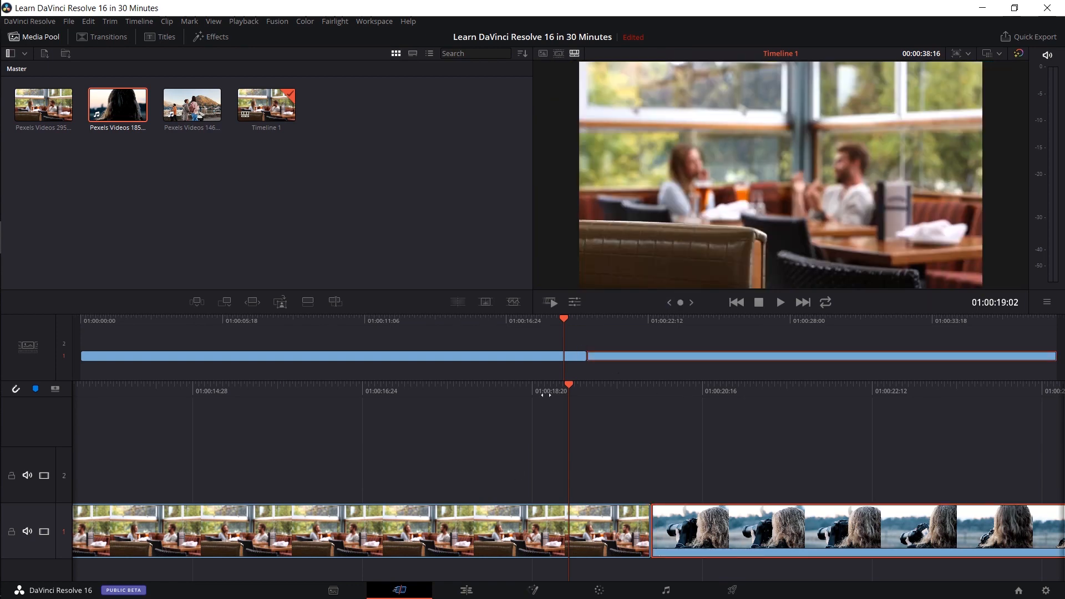
{"action": "mouse_move", "coordinate": [582, 321]}
{"action": "left_mouse_down"}
{"action": "mouse_move", "coordinate": [590, 320]}
{"action": "mouse_move", "coordinate": [581, 321]}
{"action": "left_mouse_up"}
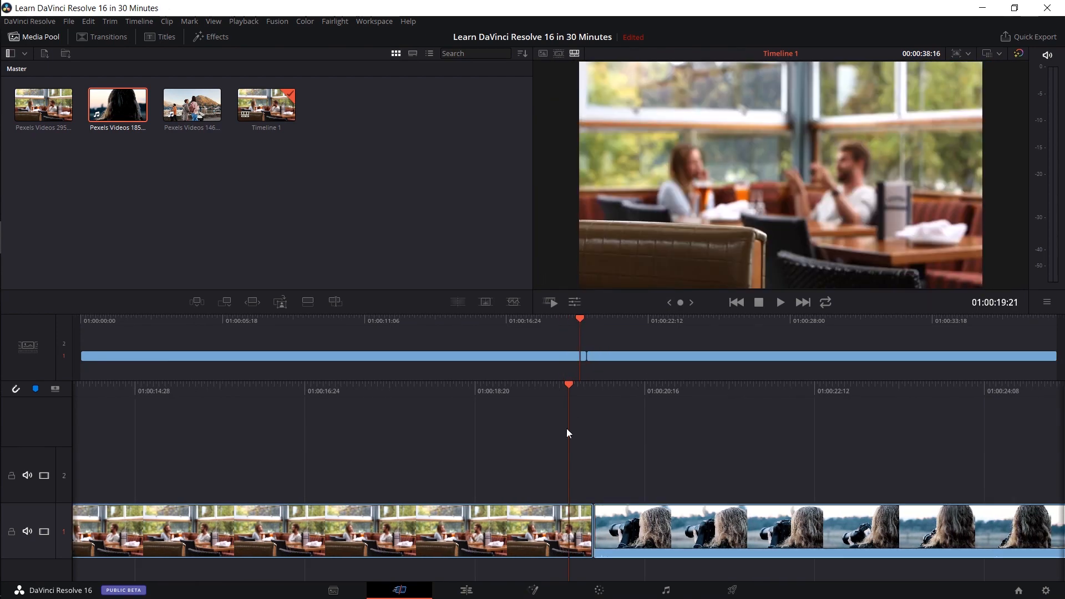
{"action": "left_click", "coordinate": [592, 527]}
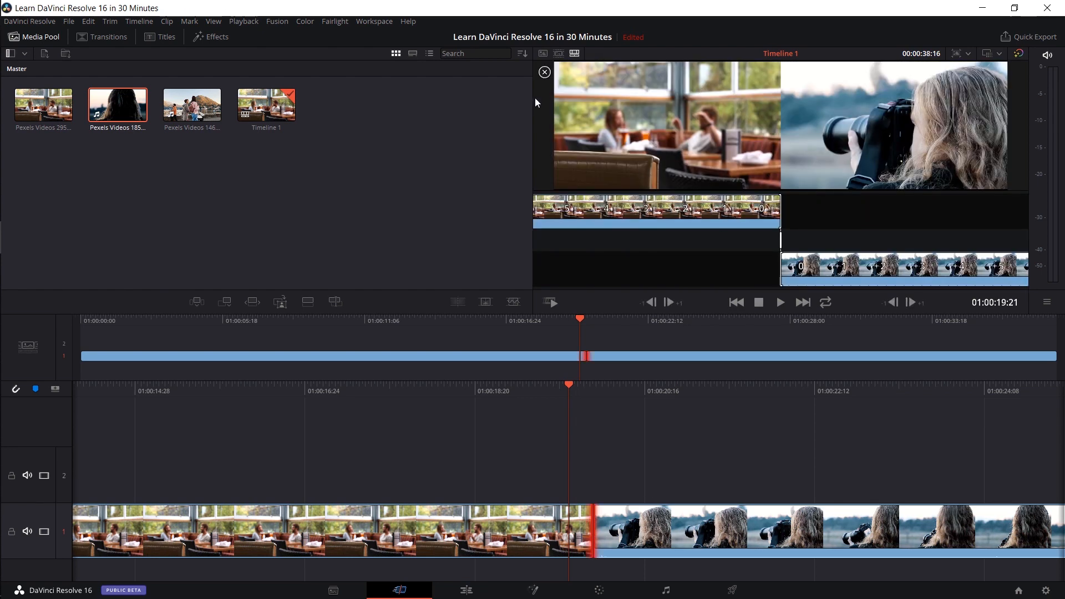
{"action": "left_click_drag", "start_coordinate": [535, 97], "coordinate": [378, 102]}
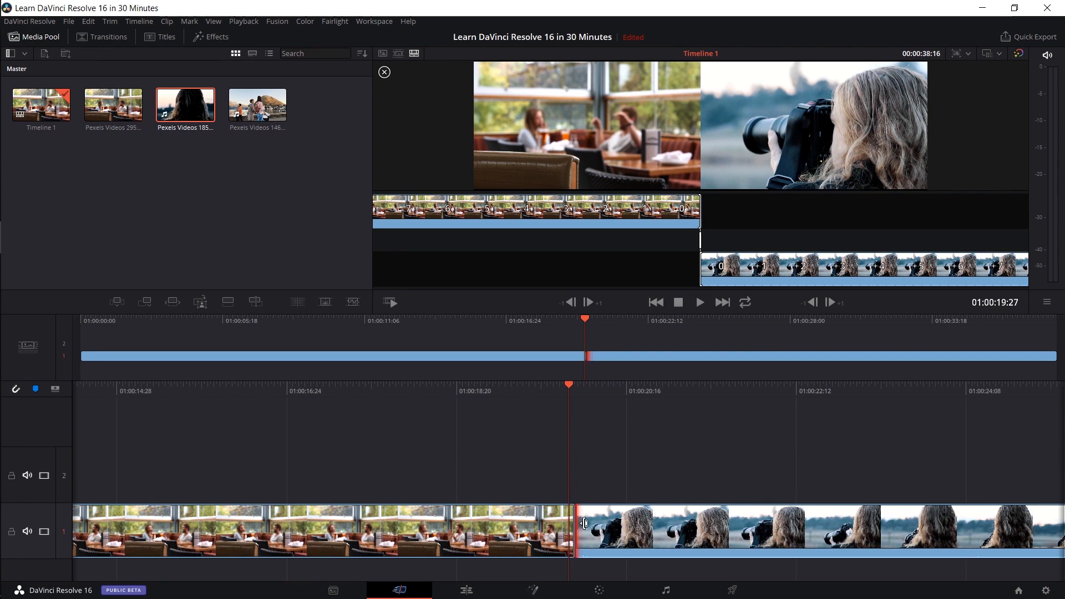
Split the restaurant clip at 01:00:16:11 and ripple delete the piece after the cut.
{"action": "key", "text": "Left"}
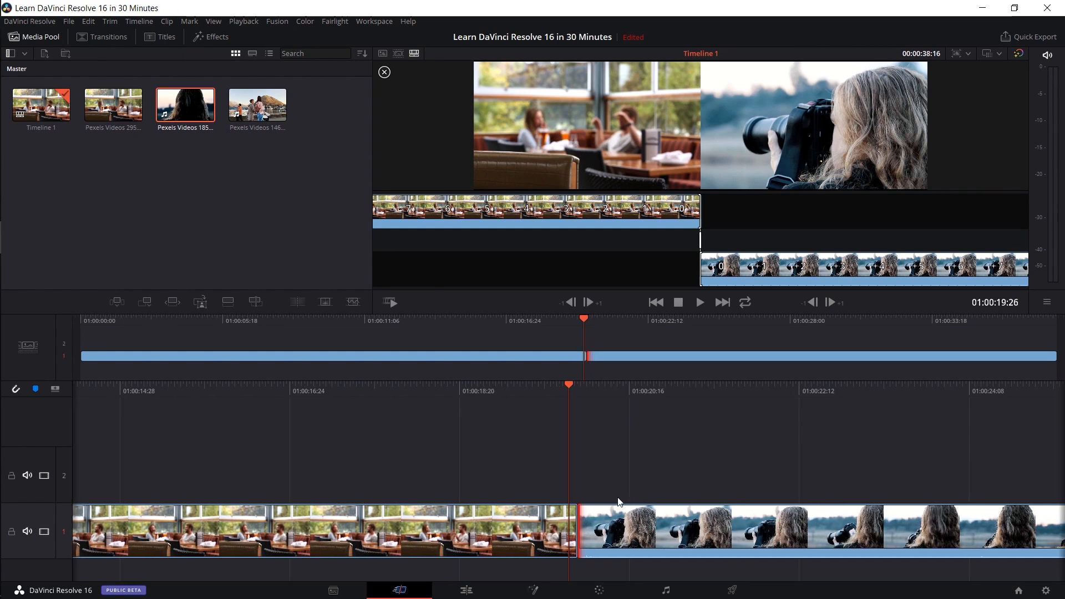
{"action": "left_click_drag", "start_coordinate": [522, 387], "coordinate": [840, 409]}
{"action": "left_click", "coordinate": [718, 513]}
{"action": "key", "text": "ctrl+b"}
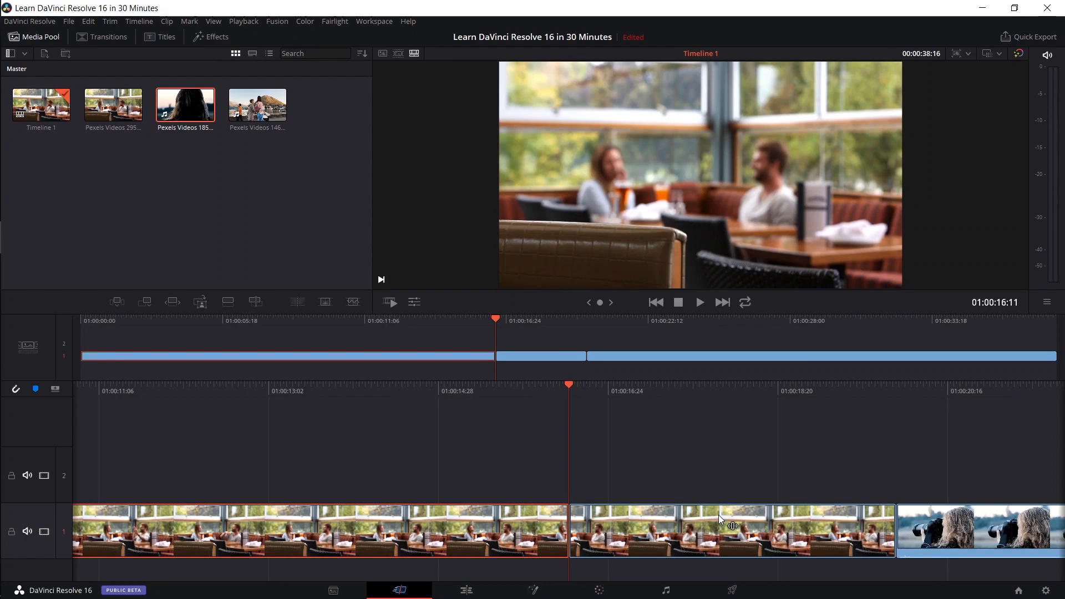
{"action": "left_click", "coordinate": [585, 529]}
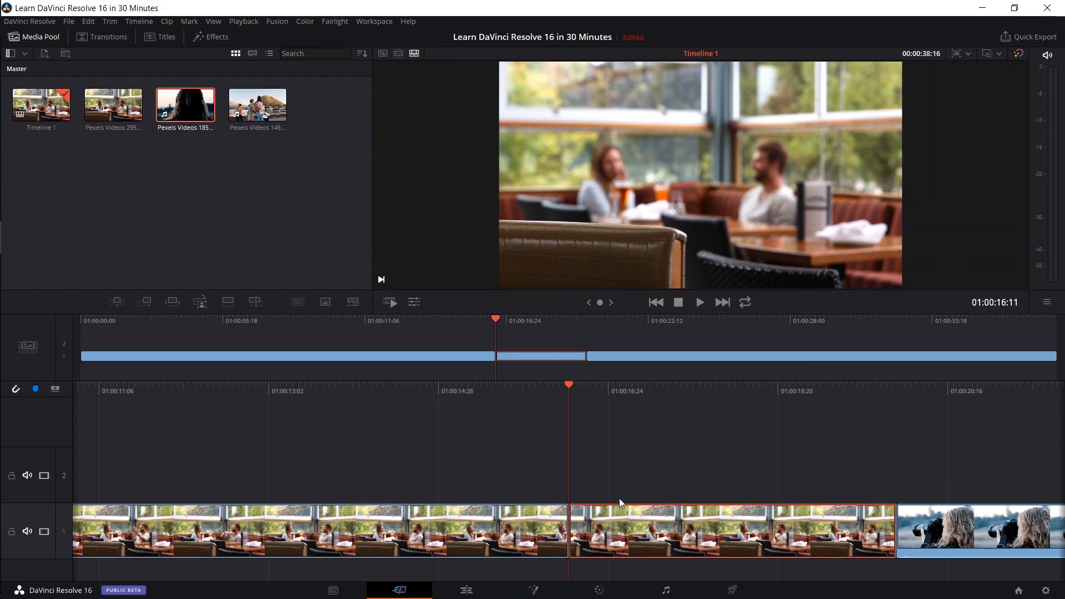
{"action": "key", "text": "BackSpace"}
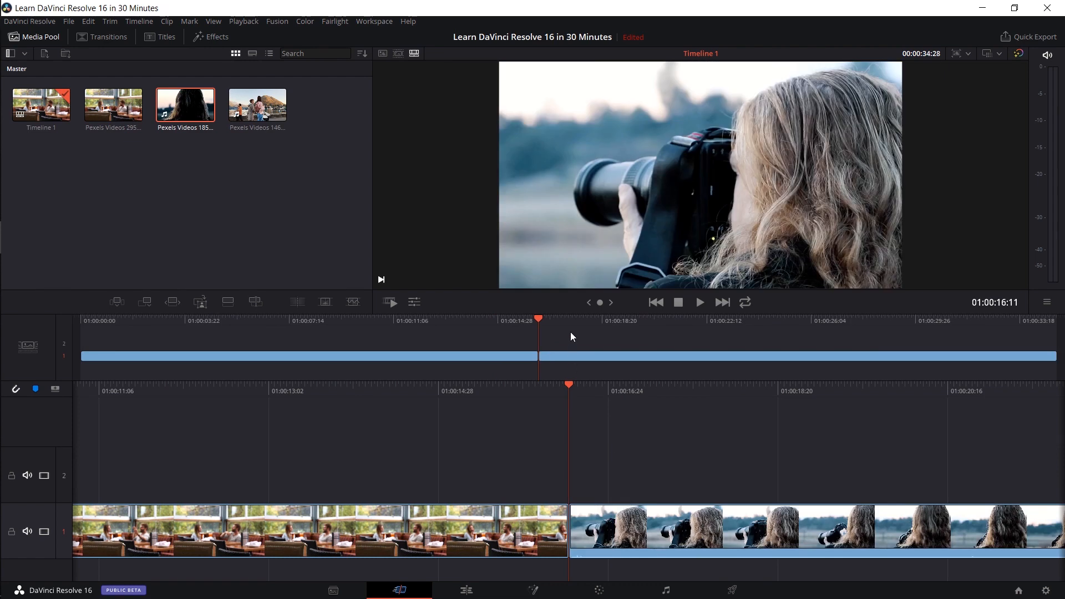
Ripple trim about 3 seconds off the start of the camera clip and review the cut before it.
{"action": "left_click_drag", "start_coordinate": [593, 391], "coordinate": [556, 388]}
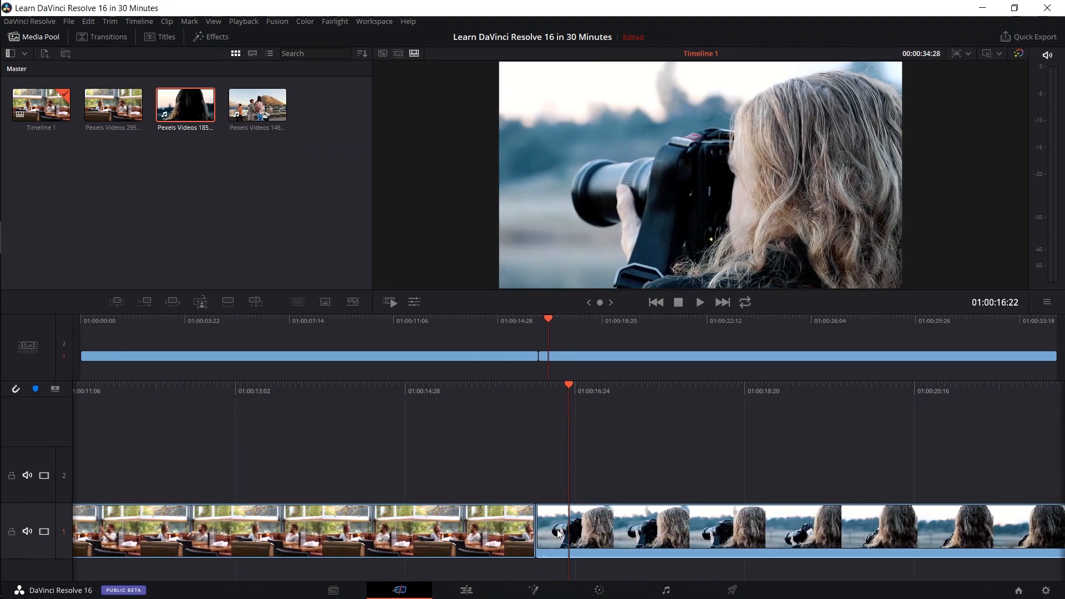
{"action": "left_click_drag", "start_coordinate": [545, 528], "coordinate": [848, 517]}
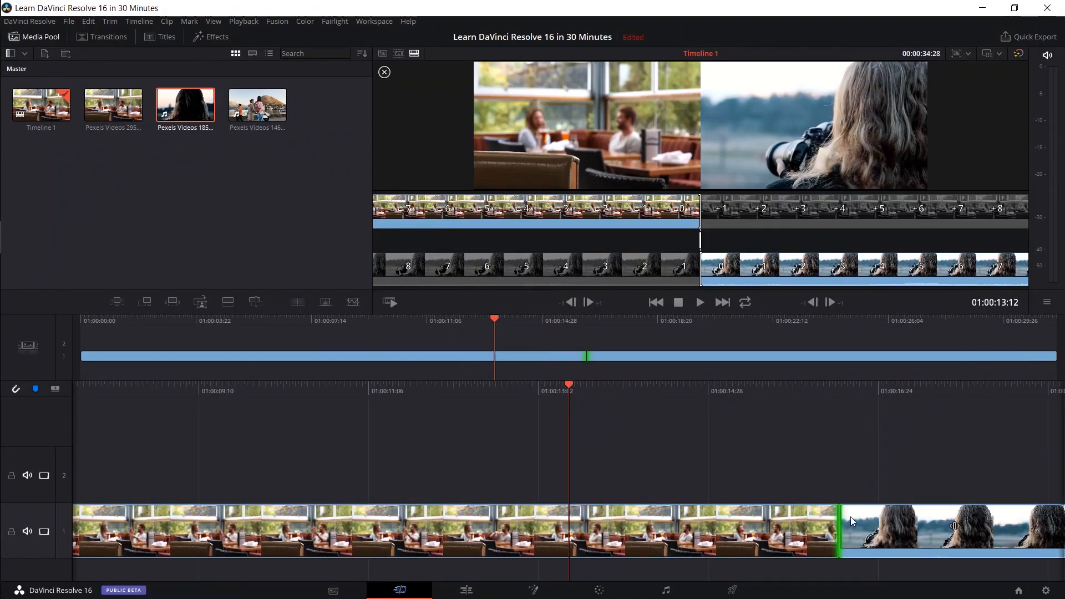
{"action": "key", "text": "space"}
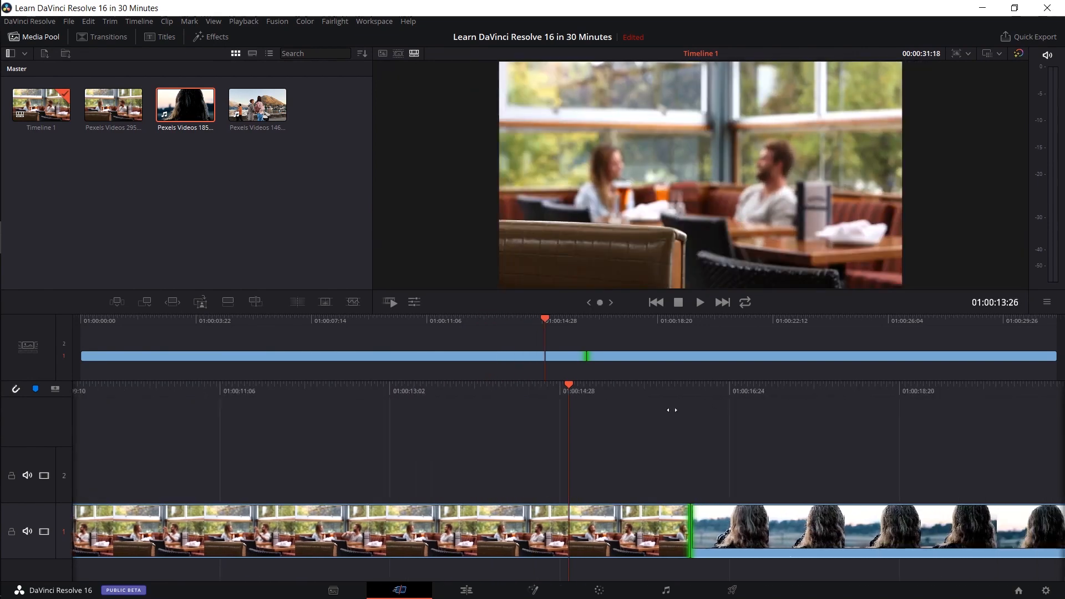
{"action": "key", "text": "space"}
Roll the edit between the restaurant and camera clips earlier, to just before the playhead at 01:00:15:27.
{"action": "left_click", "coordinate": [612, 526]}
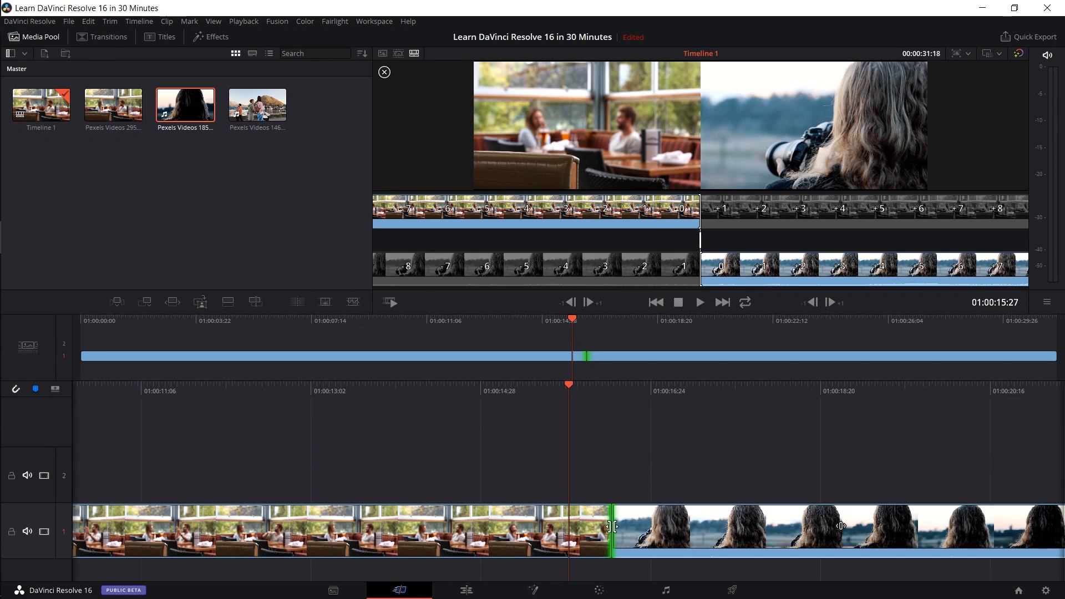
{"action": "mouse_move", "coordinate": [612, 526]}
{"action": "left_mouse_down"}
{"action": "mouse_move", "coordinate": [407, 526]}
{"action": "mouse_move", "coordinate": [704, 513]}
{"action": "mouse_move", "coordinate": [501, 513]}
{"action": "mouse_move", "coordinate": [599, 513]}
{"action": "left_mouse_up"}
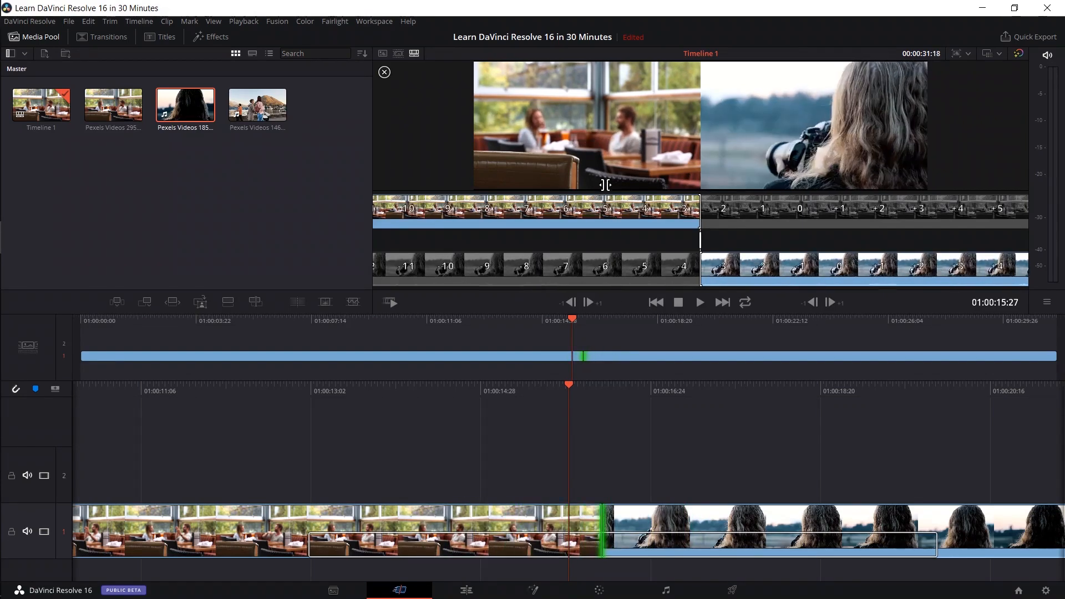
{"action": "left_click_drag", "start_coordinate": [651, 183], "coordinate": [542, 448]}
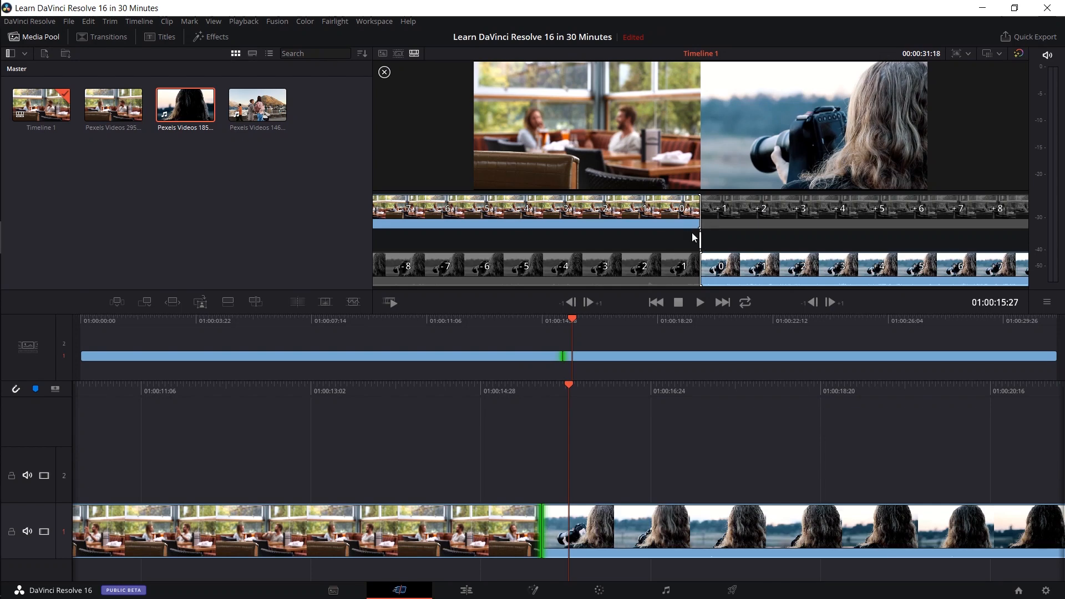
Roll the edit between the restaurant and camera clips to just after the playhead and return to the timeline's start.
{"action": "left_click_drag", "start_coordinate": [701, 241], "coordinate": [754, 242]}
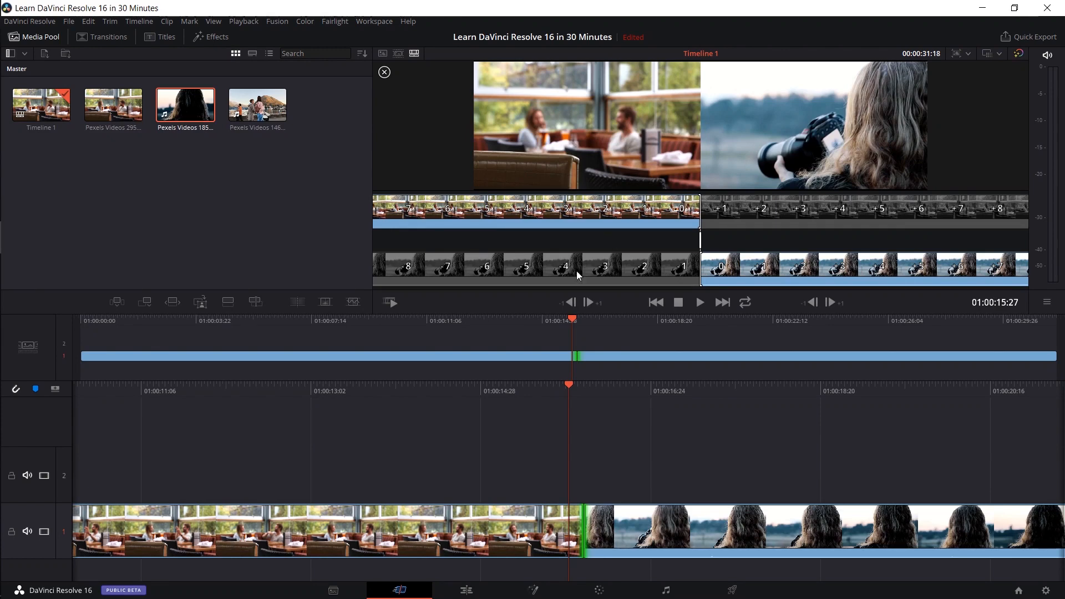
{"action": "left_click", "coordinate": [391, 323]}
{"action": "left_click_drag", "start_coordinate": [393, 324], "coordinate": [81, 327]}
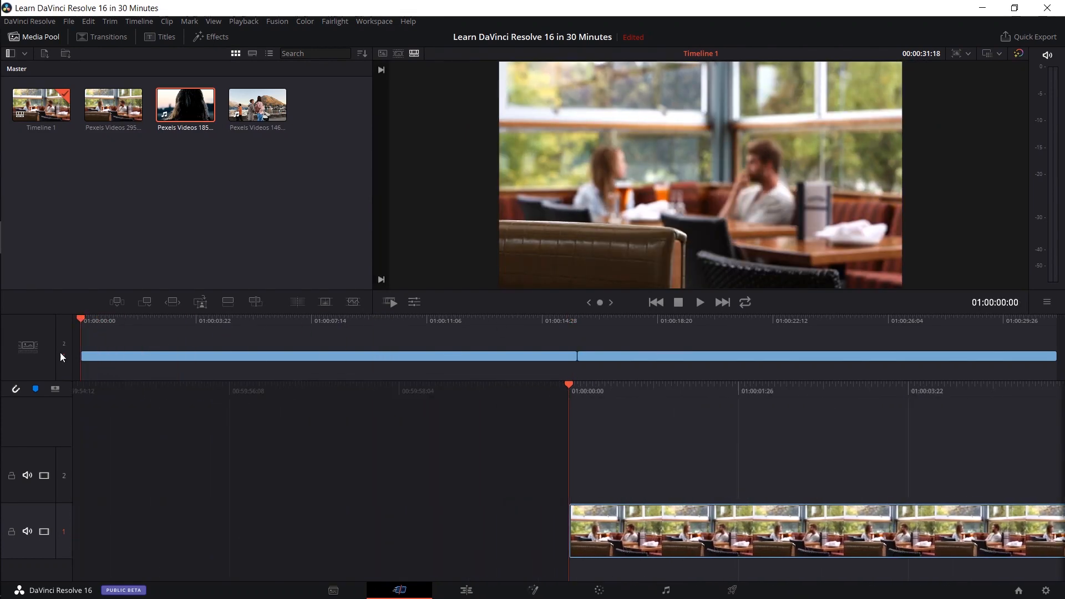
Ripple trim about 3 seconds off the start of the restaurant clip and scrub through the result.
{"action": "left_click", "coordinate": [577, 523]}
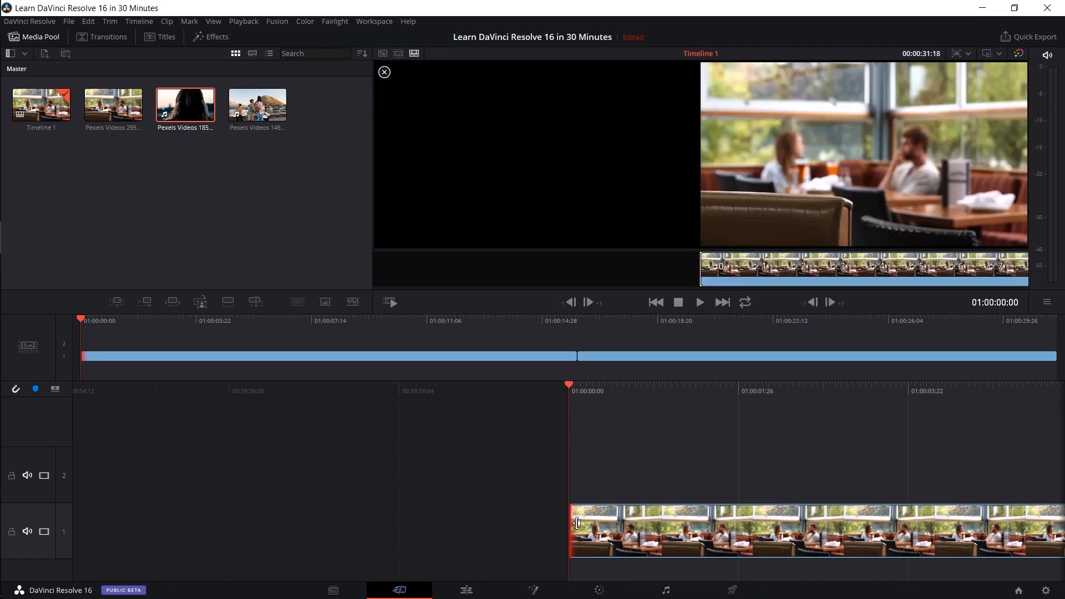
{"action": "left_click_drag", "start_coordinate": [577, 523], "coordinate": [871, 532]}
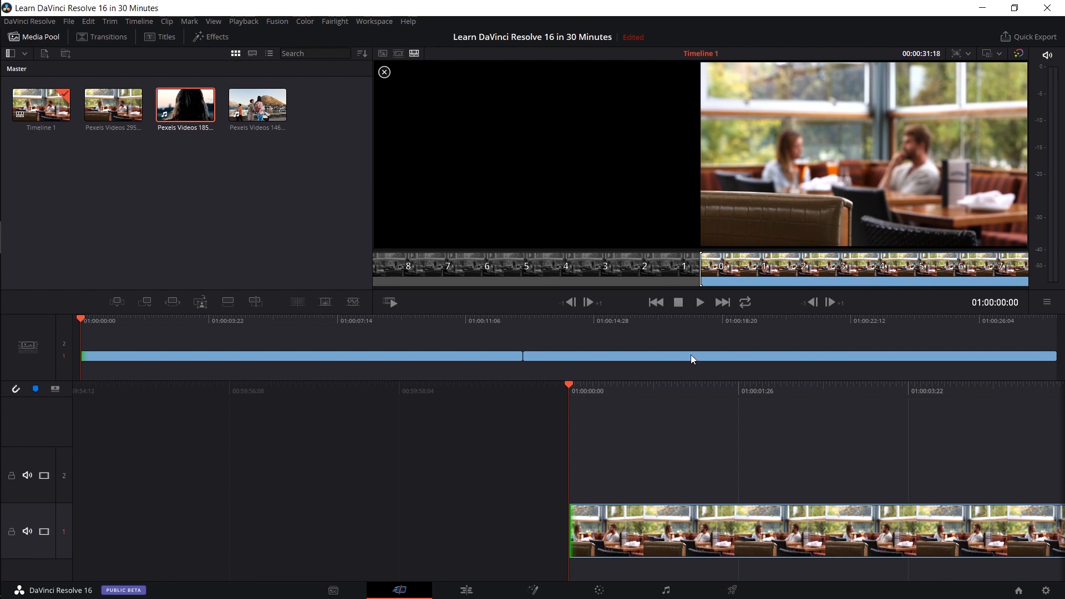
{"action": "left_click_drag", "start_coordinate": [679, 401], "coordinate": [619, 399]}
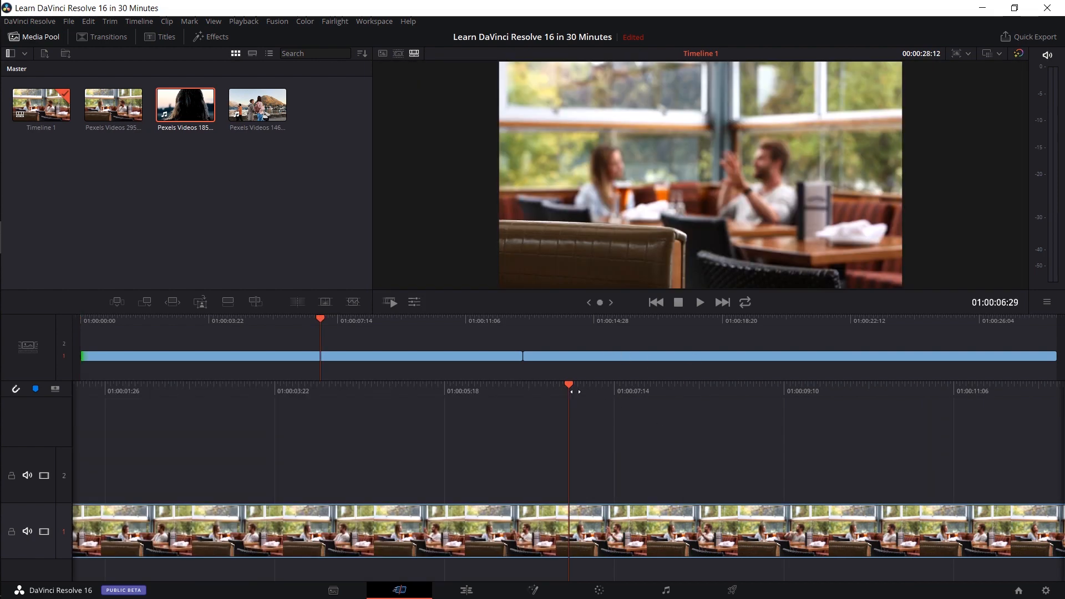
Add a dissolve at the start of the restaurant clip and play back the fade-in.
{"action": "key", "text": "Home"}
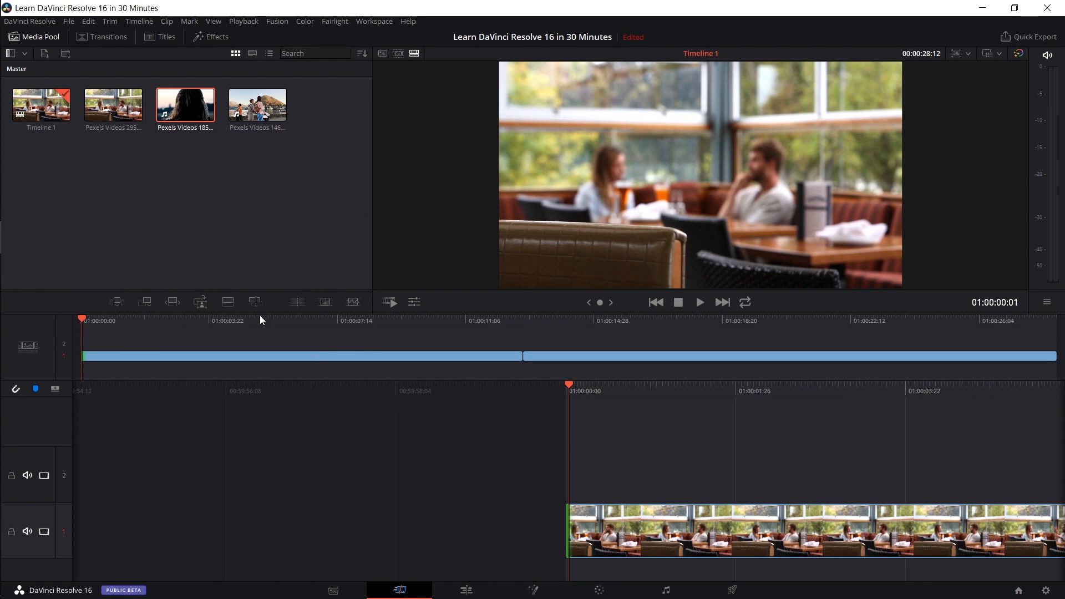
{"action": "left_click", "coordinate": [583, 526]}
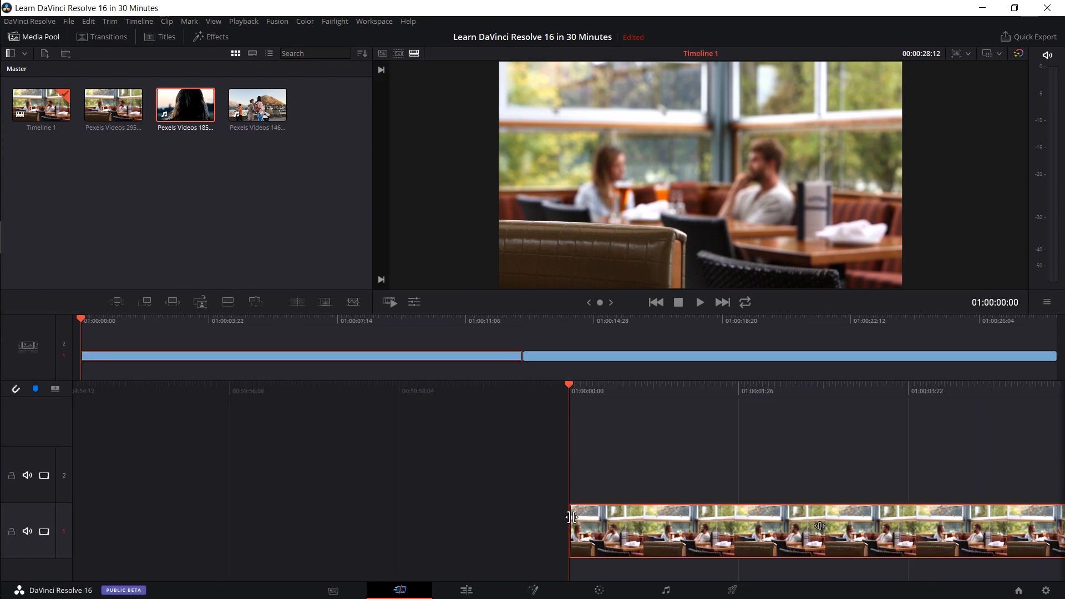
{"action": "left_click_drag", "start_coordinate": [572, 517], "coordinate": [571, 500]}
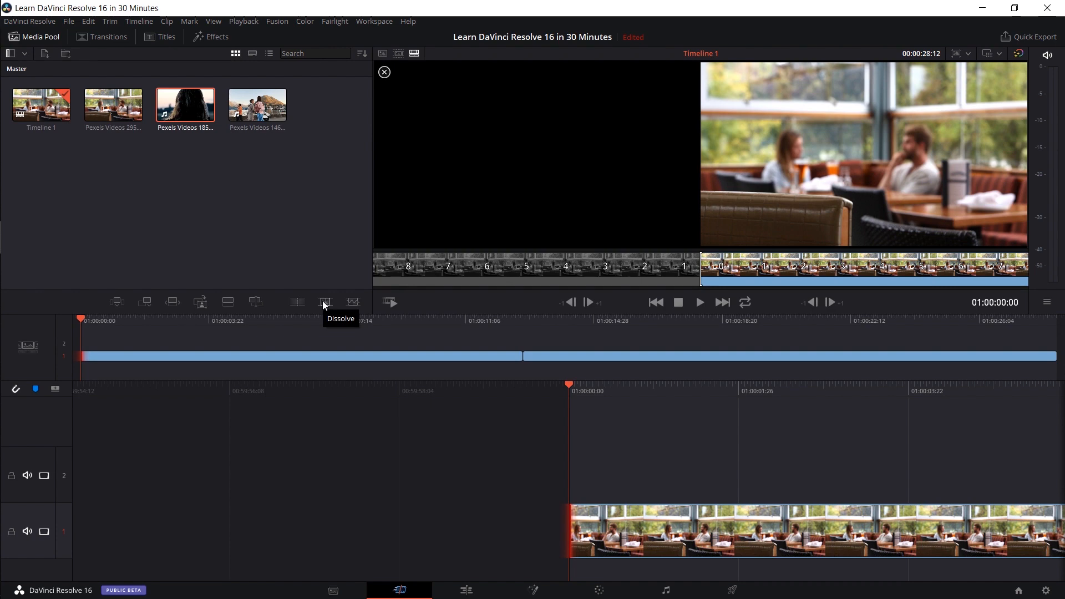
{"action": "left_click", "coordinate": [324, 303]}
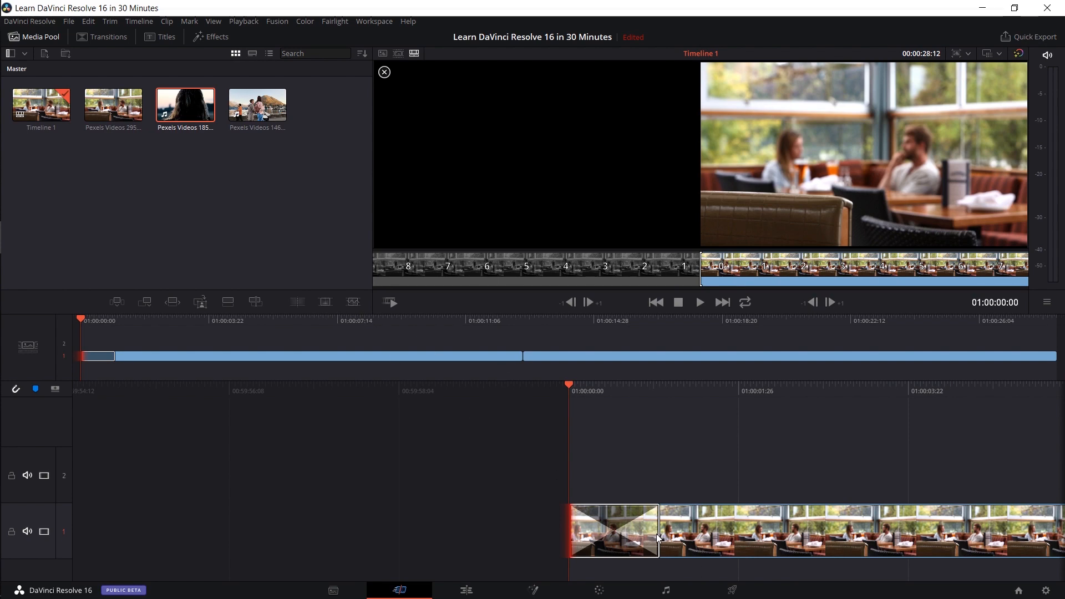
{"action": "left_click", "coordinate": [649, 536]}
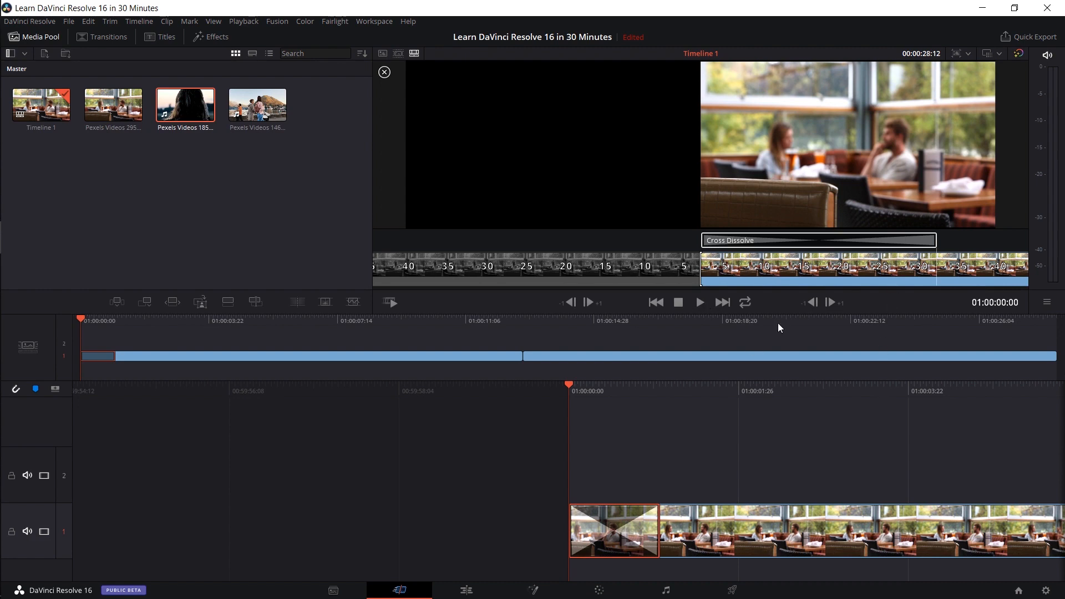
{"action": "key", "text": "space"}
{"action": "key", "text": "Home"}
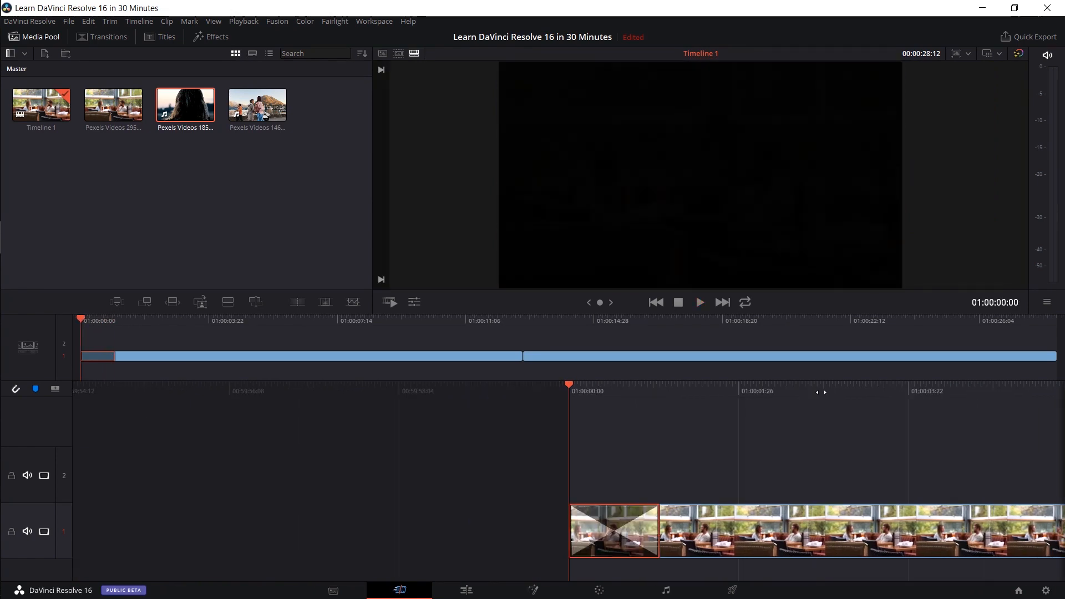
{"action": "key", "text": "Home"}
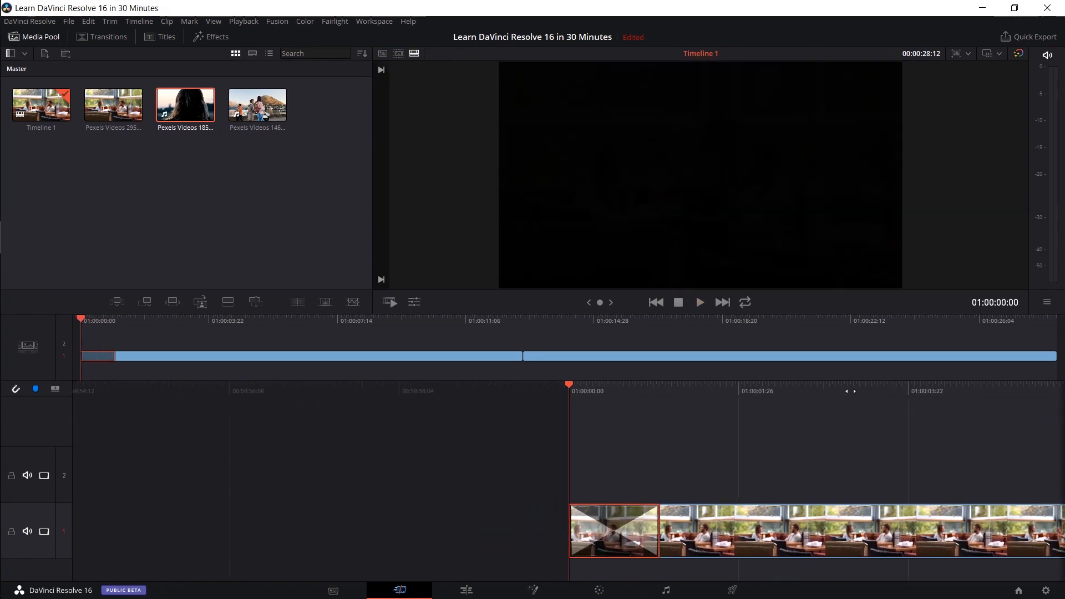
{"action": "key", "text": "space"}
{"action": "key", "text": "Home"}
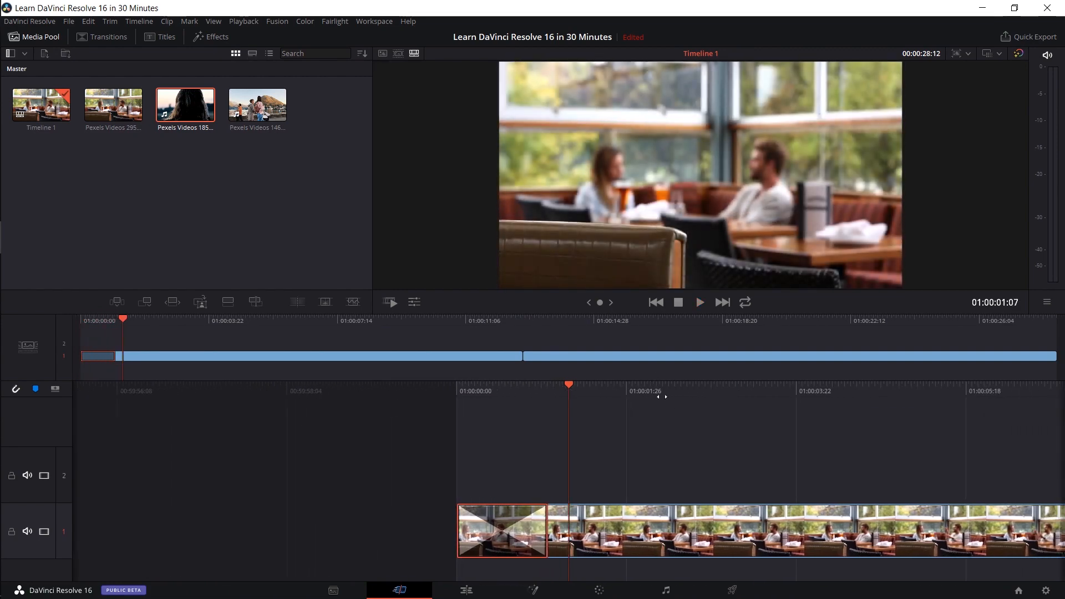
Add a dissolve at the cut between the restaurant and camera clips and scrub back before it.
{"action": "left_click_drag", "start_coordinate": [542, 318], "coordinate": [521, 321]}
{"action": "left_click", "coordinate": [603, 541]}
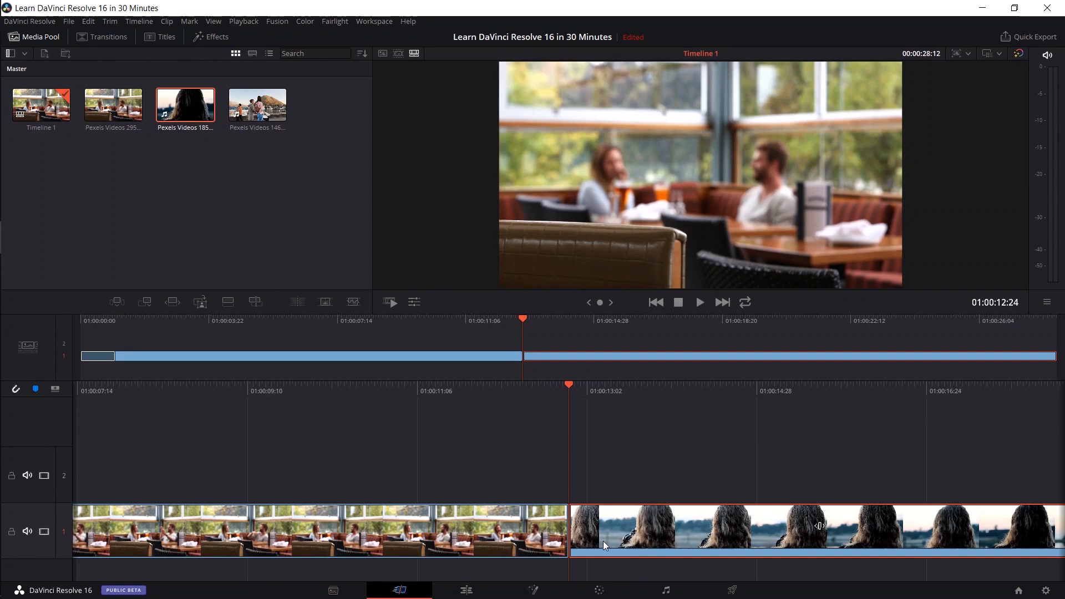
{"action": "left_click", "coordinate": [546, 530]}
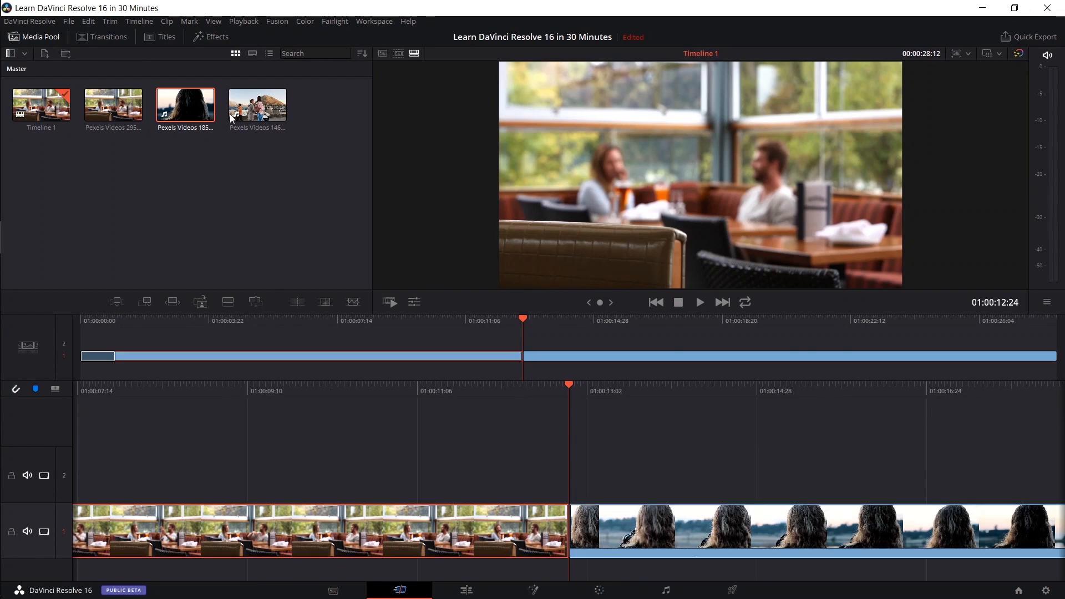
{"action": "left_click", "coordinate": [325, 302]}
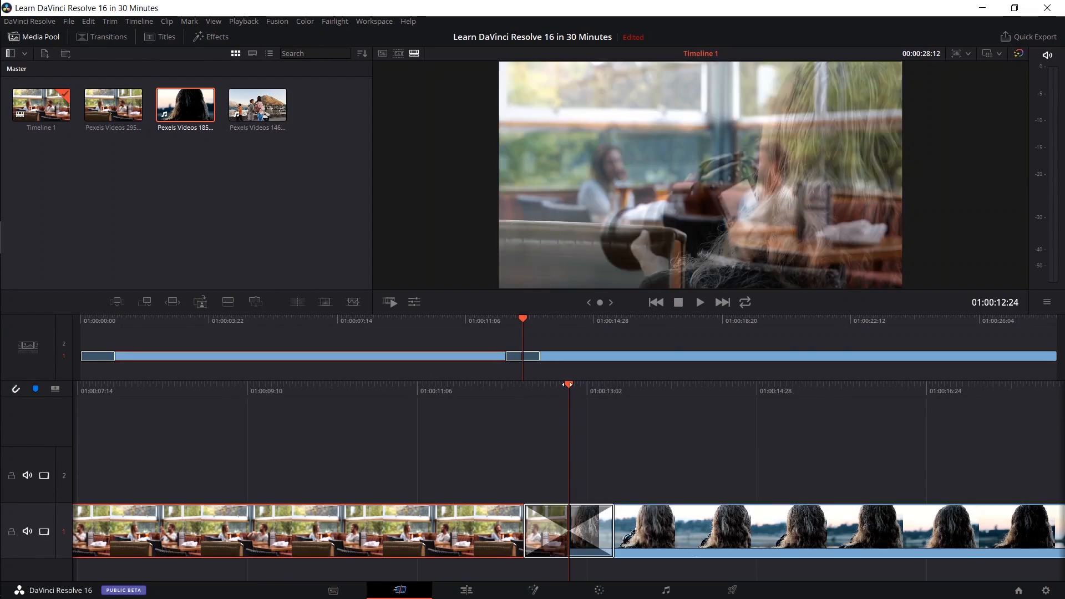
{"action": "left_click_drag", "start_coordinate": [567, 385], "coordinate": [655, 383]}
{"action": "left_click", "coordinate": [662, 471]}
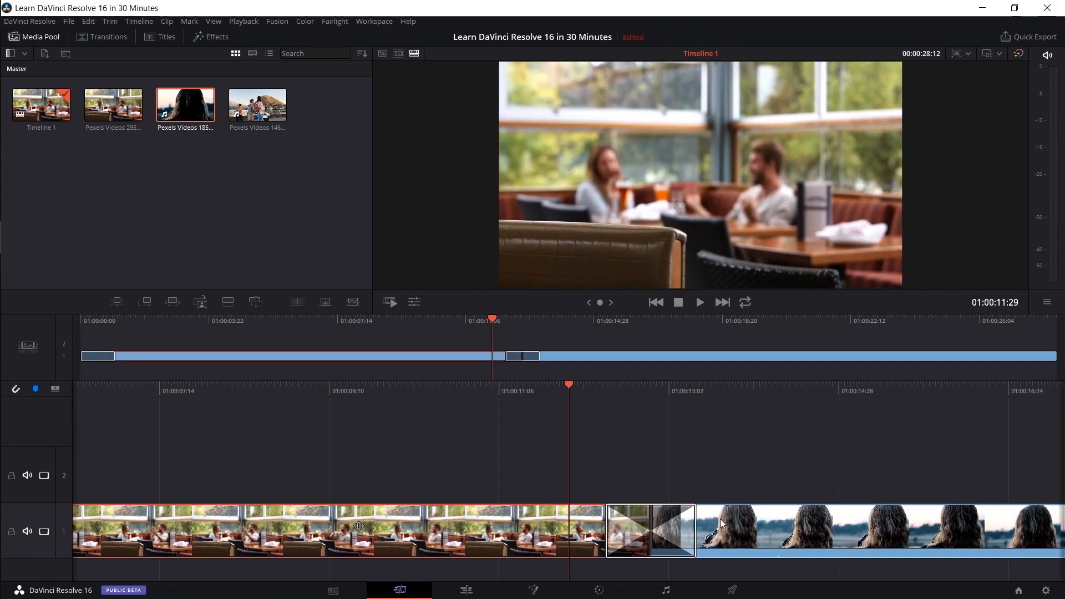
Add a dissolve at the end of the camera clip and play back the fade-out.
{"action": "left_click", "coordinate": [803, 525]}
{"action": "key", "text": "space"}
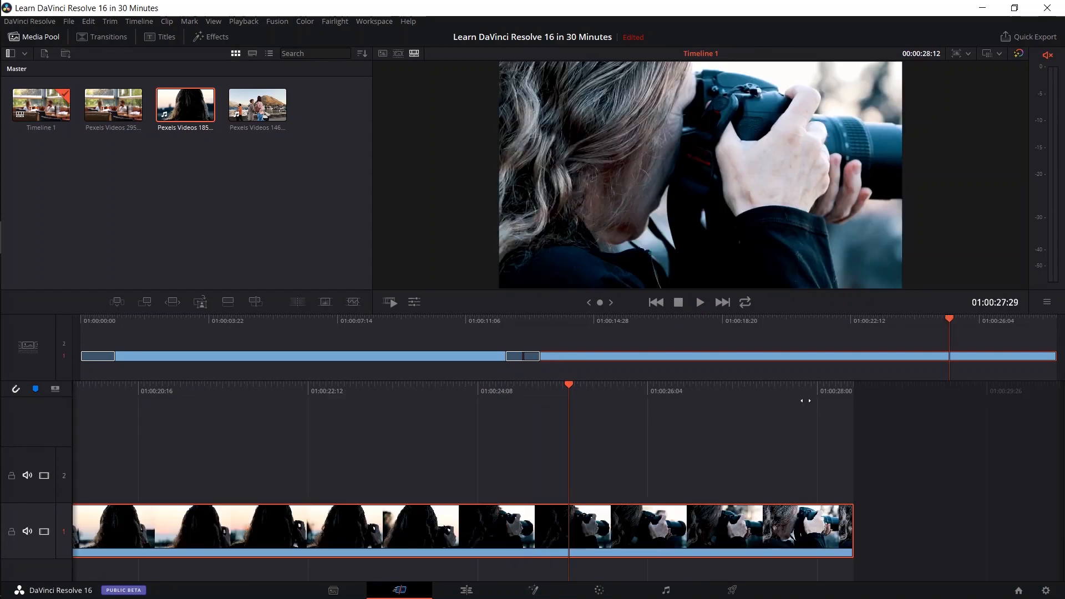
{"action": "left_click", "coordinate": [325, 302]}
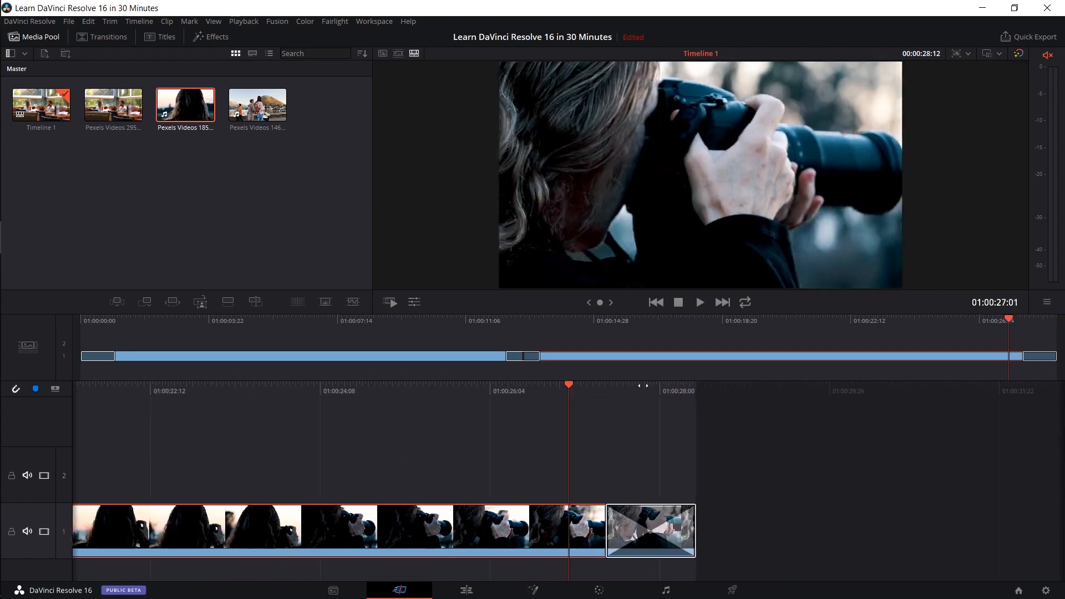
{"action": "key", "text": "space"}
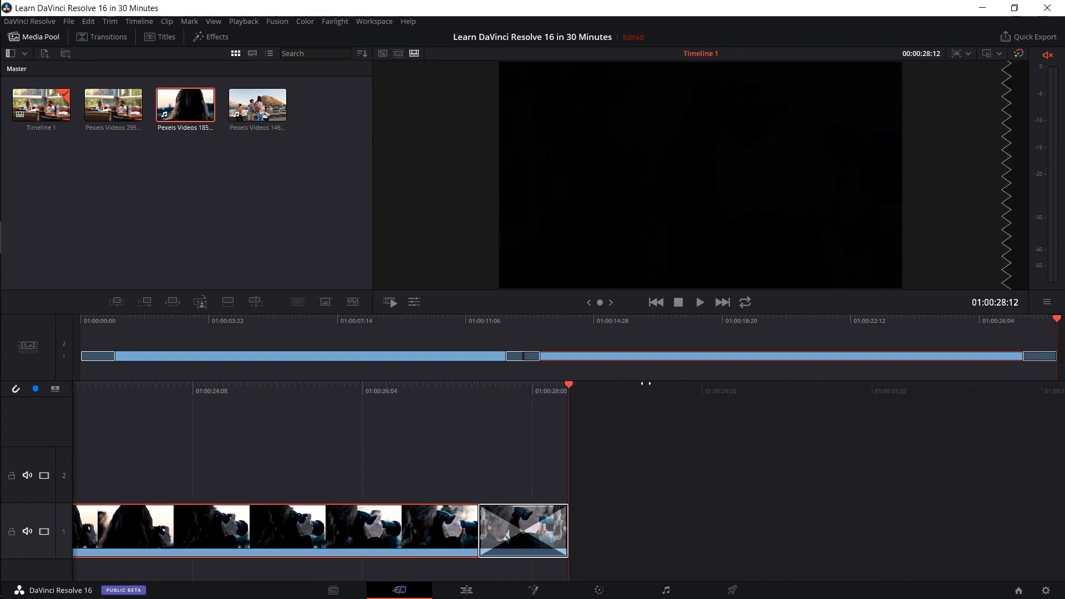
{"action": "left_click_drag", "start_coordinate": [534, 397], "coordinate": [648, 397]}
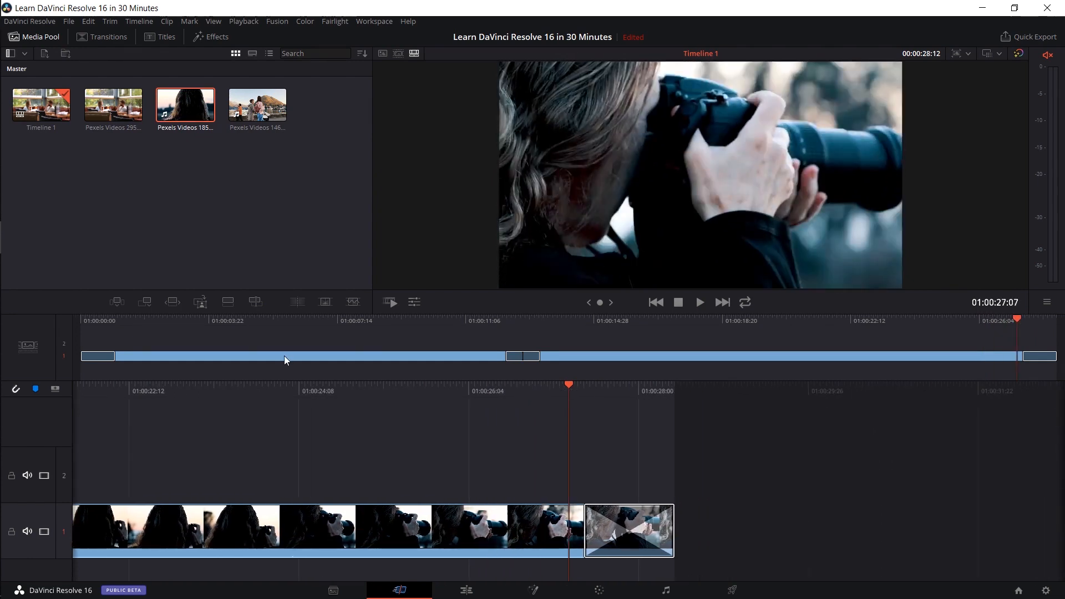
Show the transform controls for the restaurant clip in the viewer with the playhead at about 01:00:07:28.
{"action": "left_click_drag", "start_coordinate": [494, 406], "coordinate": [811, 418]}
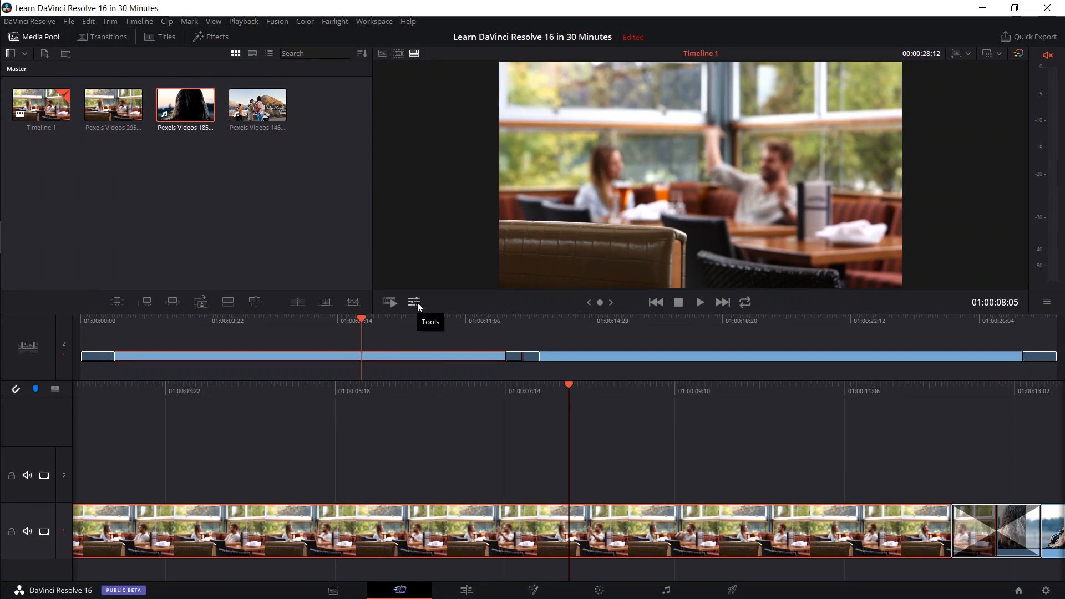
{"action": "left_click", "coordinate": [418, 302]}
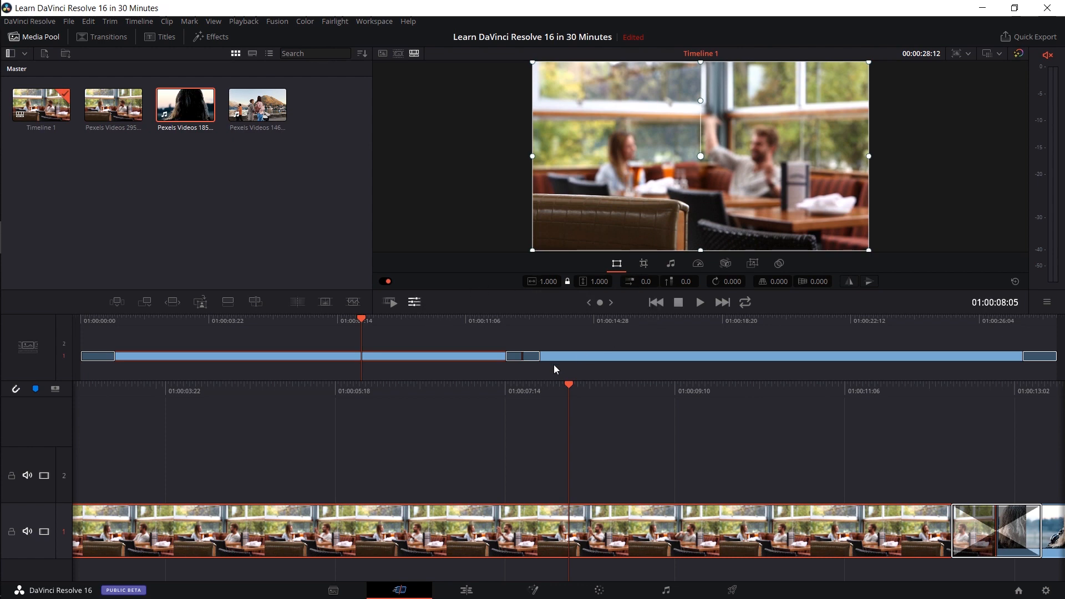
{"action": "left_click_drag", "start_coordinate": [578, 383], "coordinate": [599, 386]}
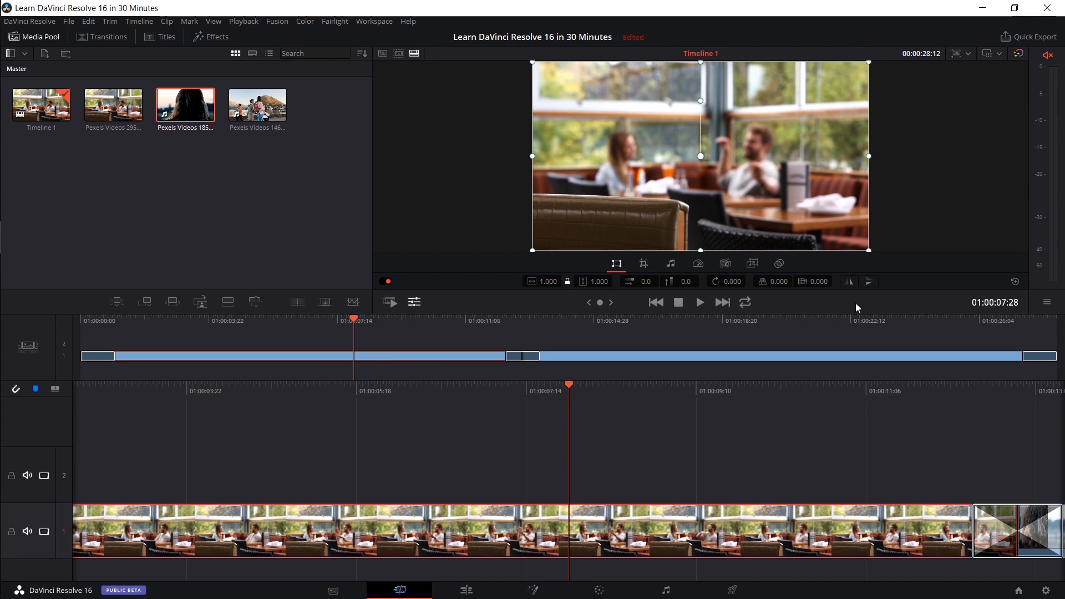
Try a linked zoom of 2.000 on the restaurant clip and play it into the camera clip.
{"action": "left_click", "coordinate": [545, 282]}
{"action": "type", "text": "2"}
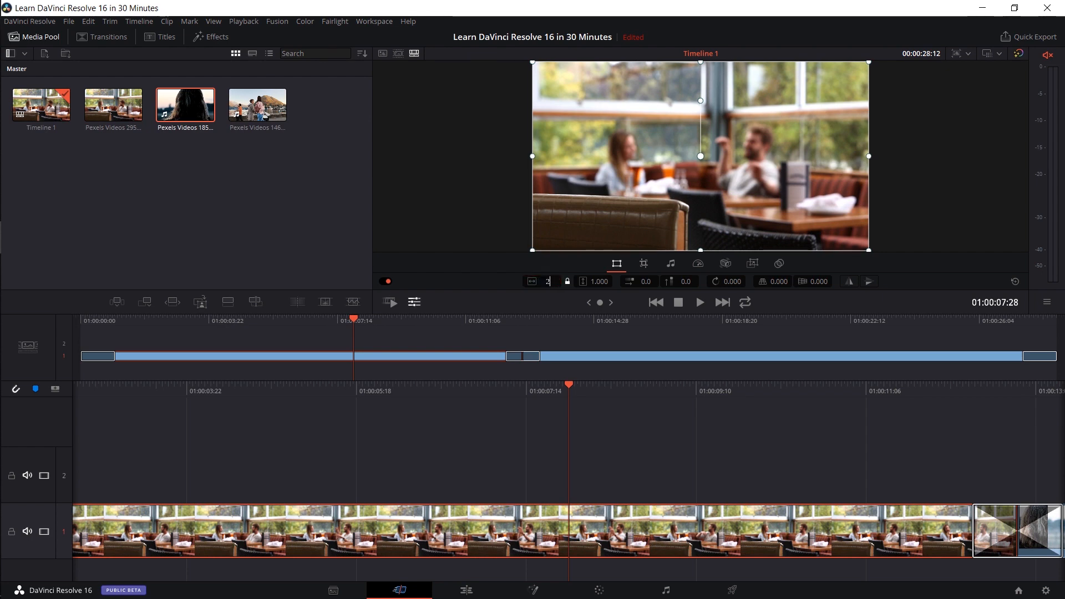
{"action": "key", "text": "Return"}
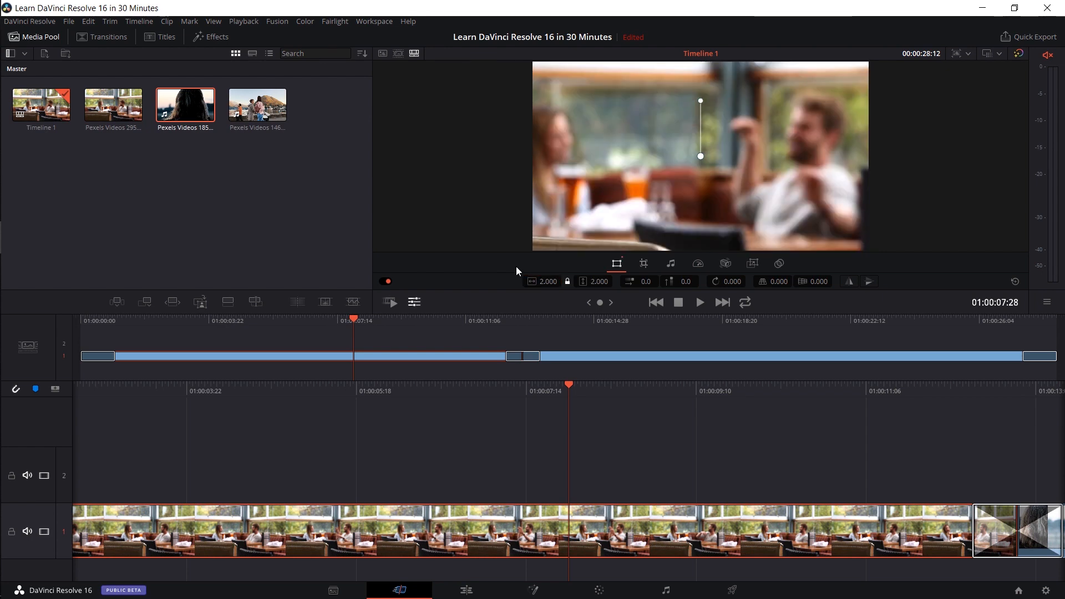
{"action": "key", "text": "space"}
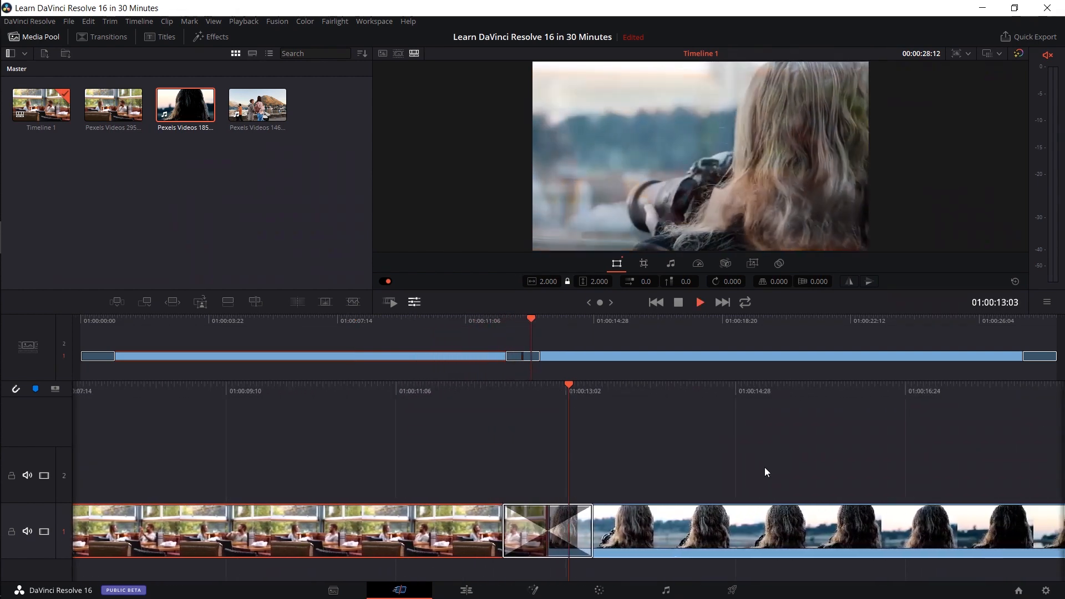
{"action": "key", "text": "space"}
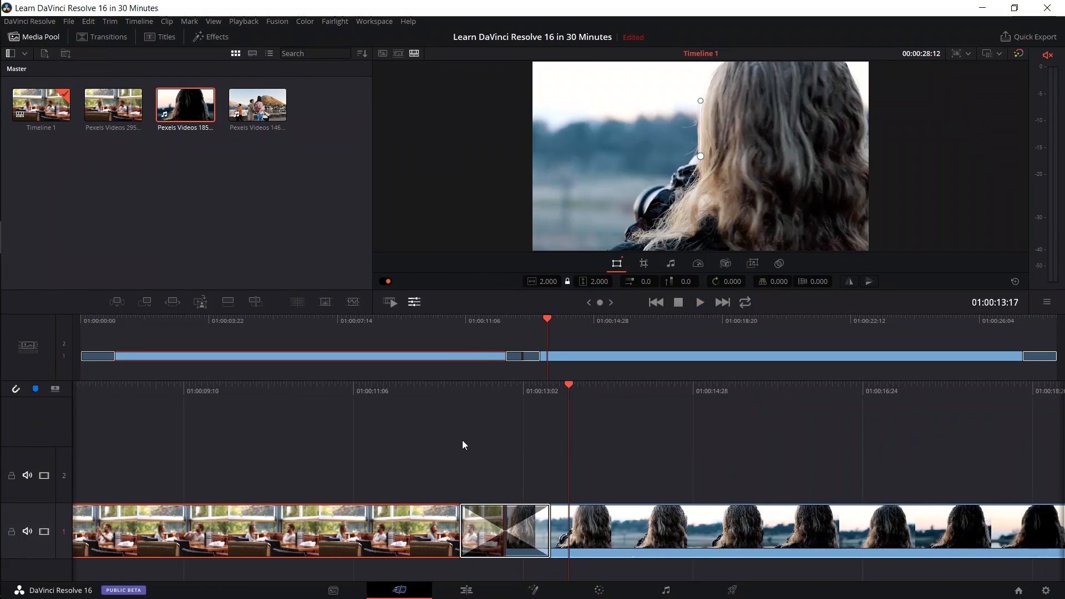
{"action": "left_click_drag", "start_coordinate": [506, 391], "coordinate": [724, 407]}
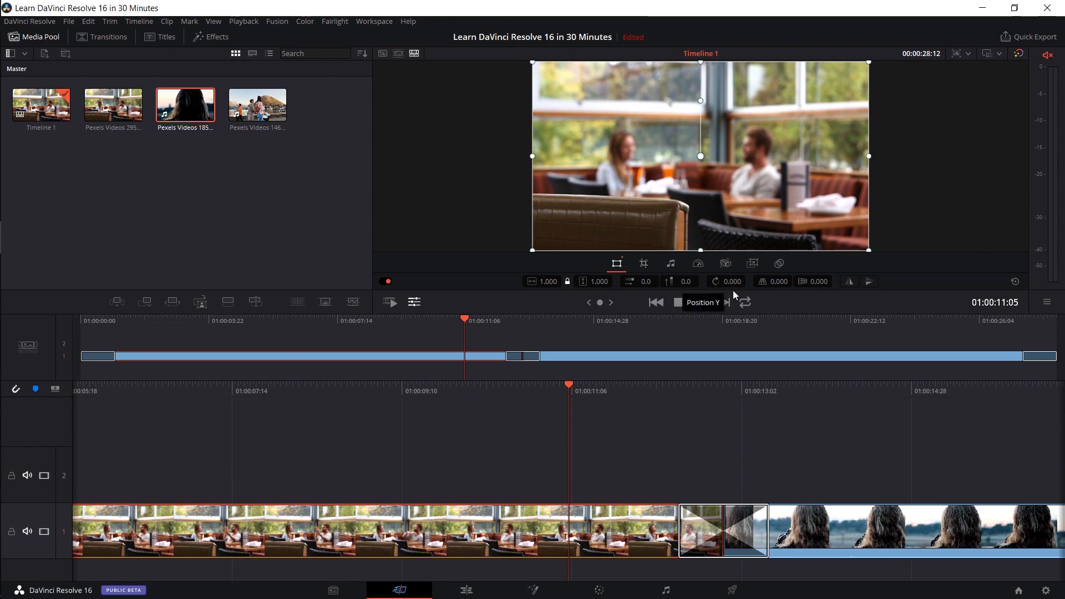
Try cropping the restaurant clip's left edge by 8.000, and reset that crop to 0.
{"action": "left_click", "coordinate": [646, 264]}
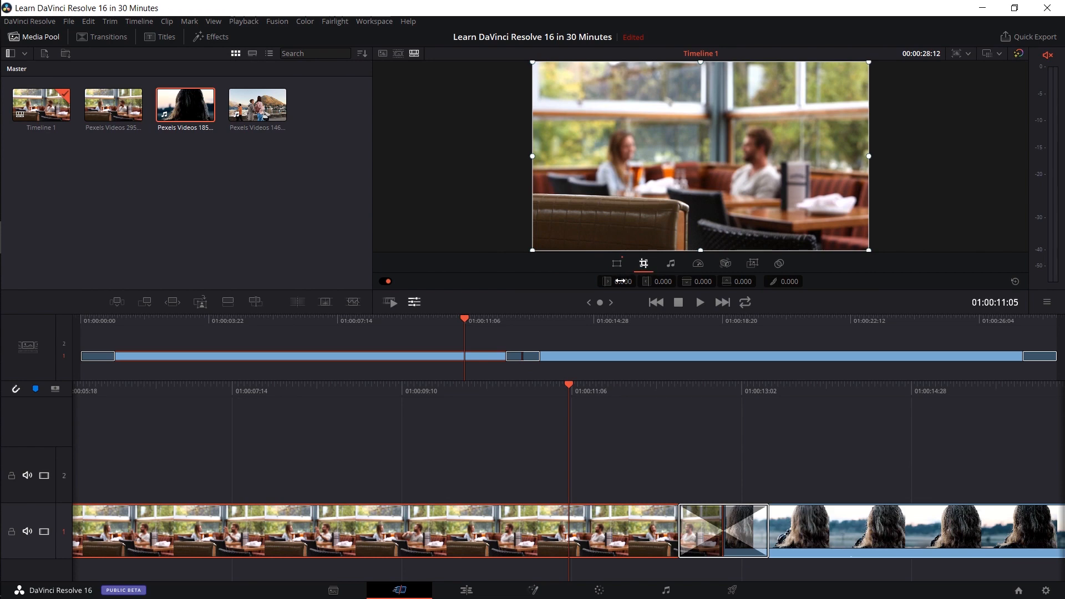
{"action": "mouse_move", "coordinate": [620, 282]}
{"action": "left_mouse_down"}
{"action": "mouse_move", "coordinate": [660, 281]}
{"action": "mouse_move", "coordinate": [626, 281]}
{"action": "left_mouse_up"}
{"action": "double_click", "coordinate": [623, 281]}
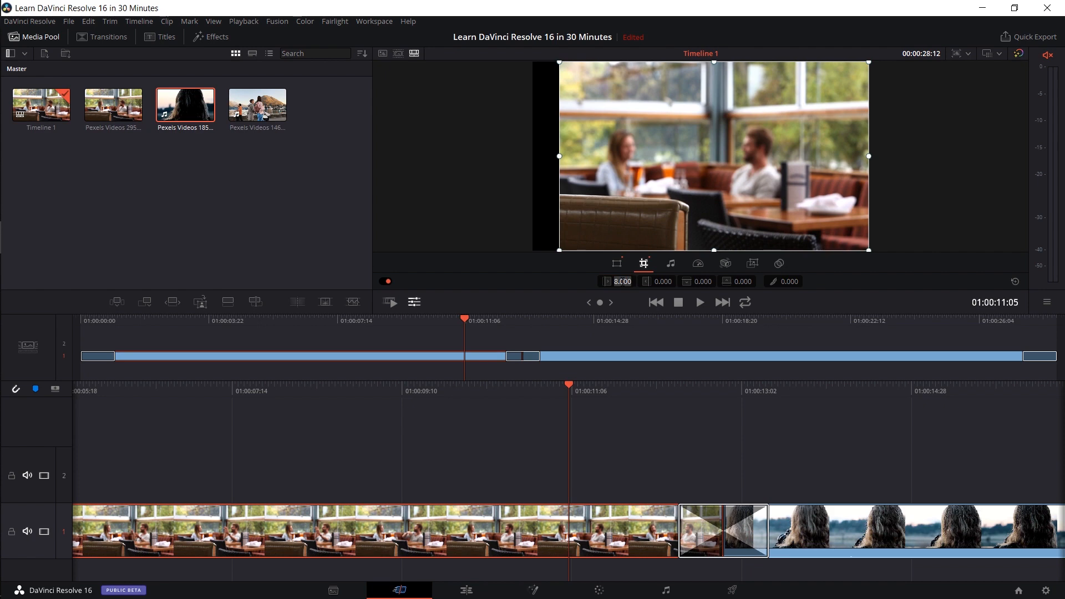
{"action": "type", "text": "0"}
{"action": "key", "text": "Return"}
Try a speed of 1.5 on the restaurant clip and undo the change after playing it back.
{"action": "left_click", "coordinate": [695, 263]}
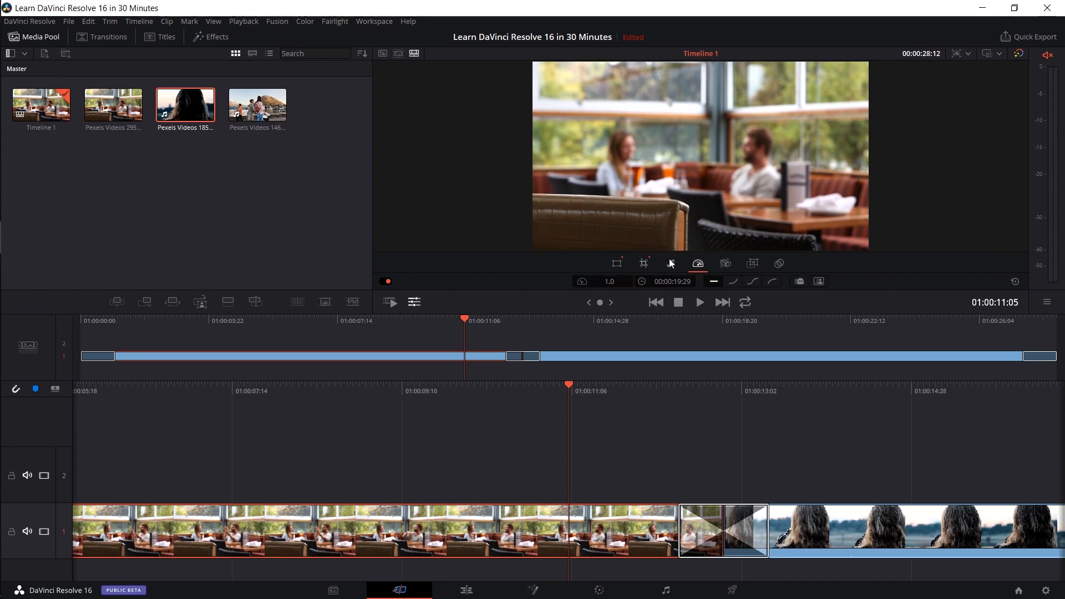
{"action": "left_click_drag", "start_coordinate": [603, 281], "coordinate": [613, 281]}
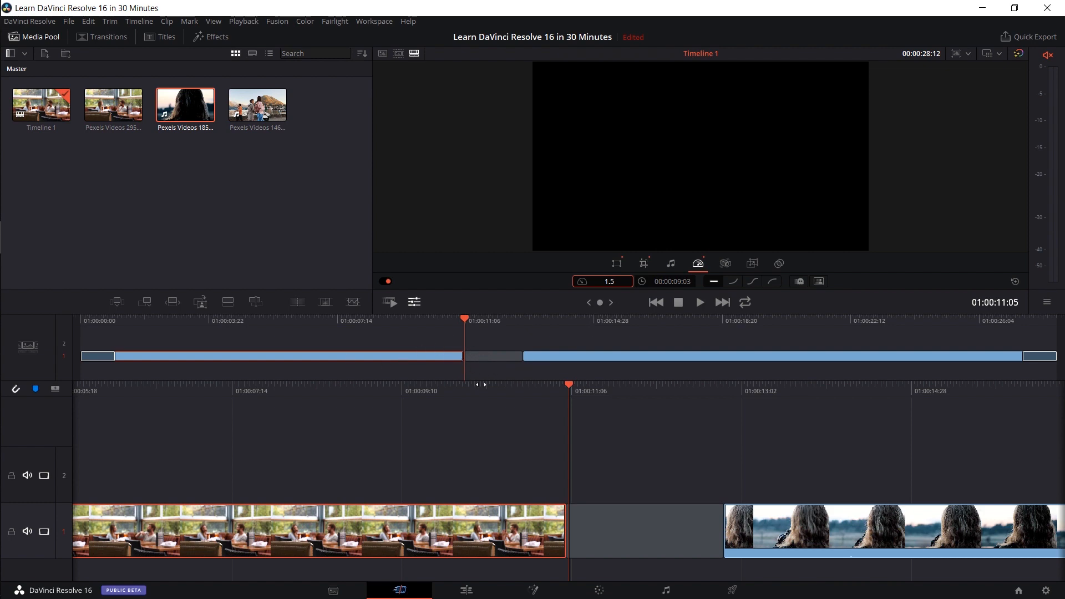
{"action": "left_click_drag", "start_coordinate": [488, 384], "coordinate": [831, 398]}
{"action": "left_click_drag", "start_coordinate": [701, 391], "coordinate": [960, 383]}
{"action": "key", "text": "space"}
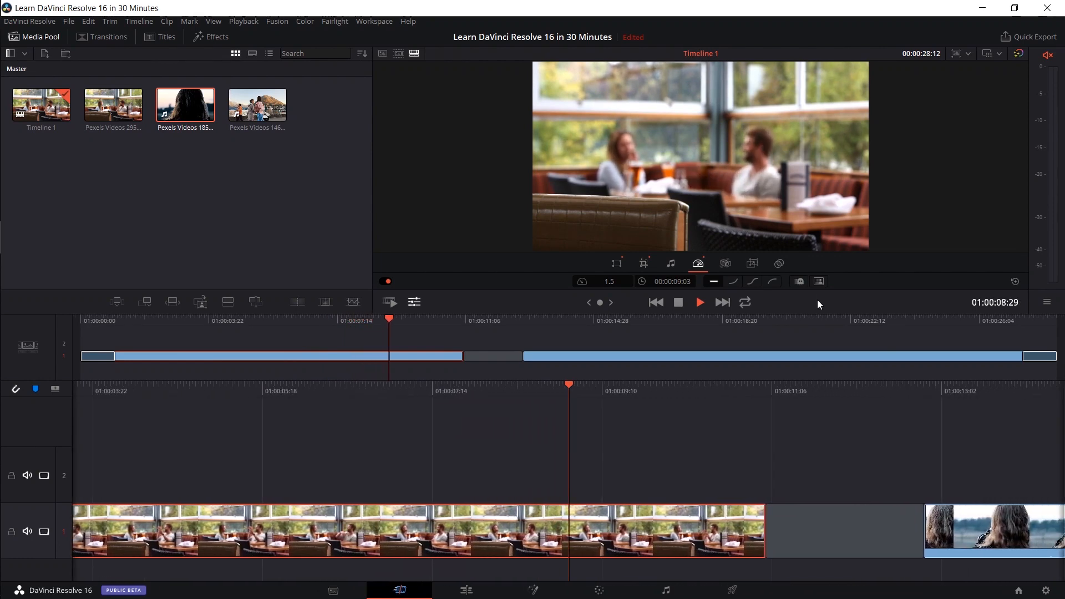
{"action": "key", "text": "space"}
{"action": "key", "text": "ctrl+z"}
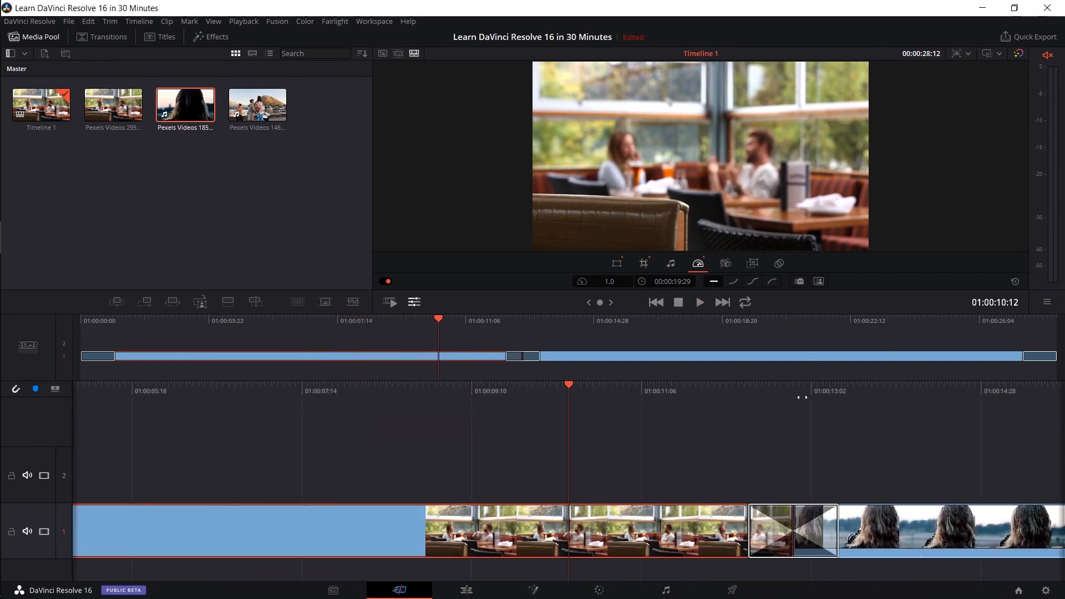
Play past the dissolve, show the stabilizer and lens correction controls, and park the playhead on the restaurant clip at about 01:00:10:28.
{"action": "key", "text": "space"}
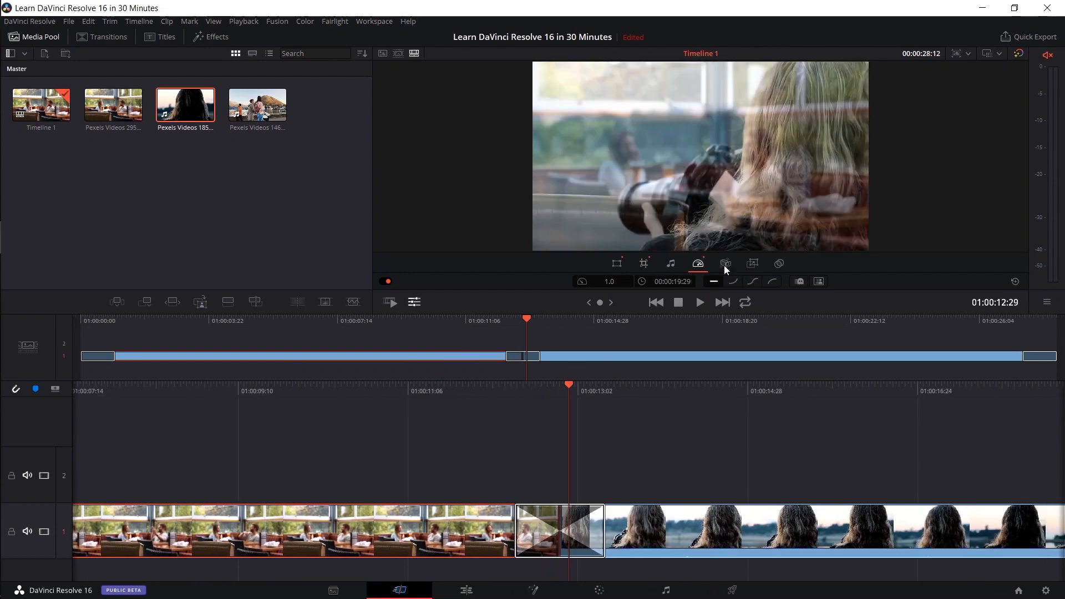
{"action": "left_click", "coordinate": [725, 263]}
{"action": "left_click", "coordinate": [456, 355]}
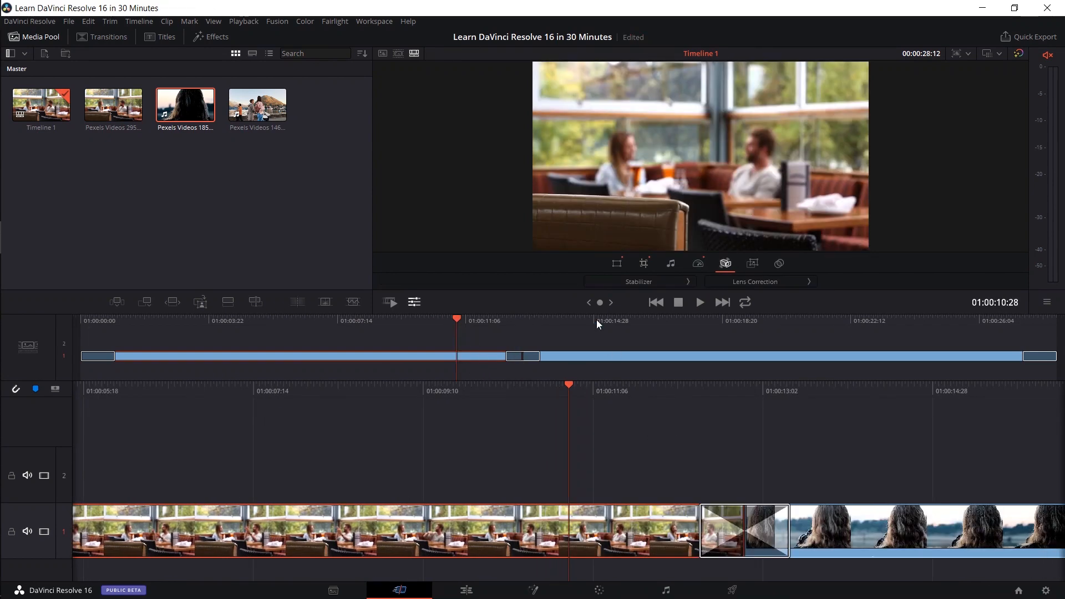
Look through the available video transitions, from the Dissolve group to the Wipe group.
{"action": "left_click", "coordinate": [105, 38]}
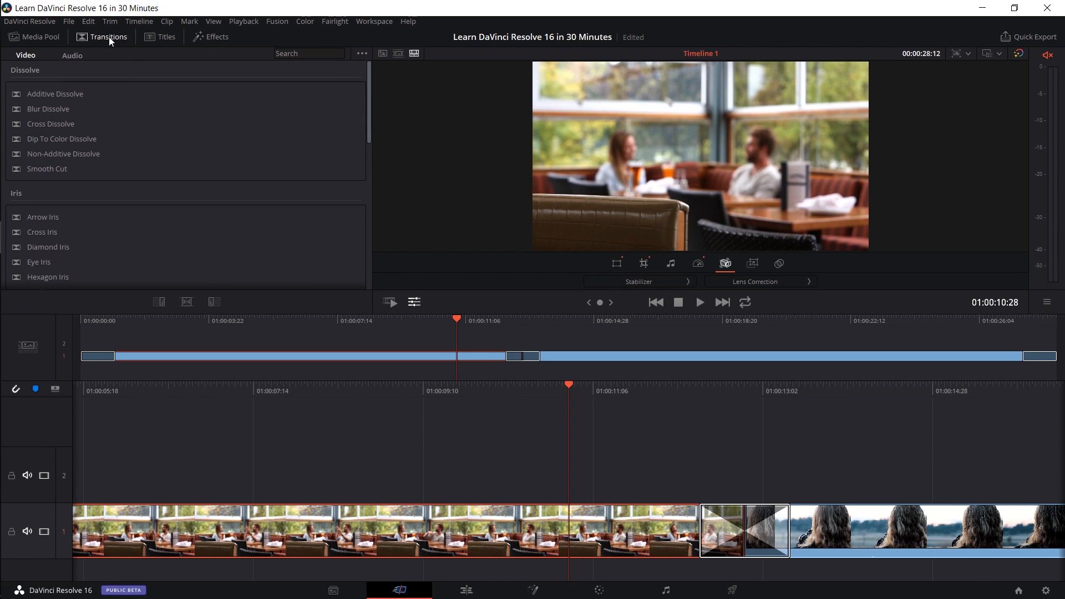
{"action": "left_click", "coordinate": [149, 103]}
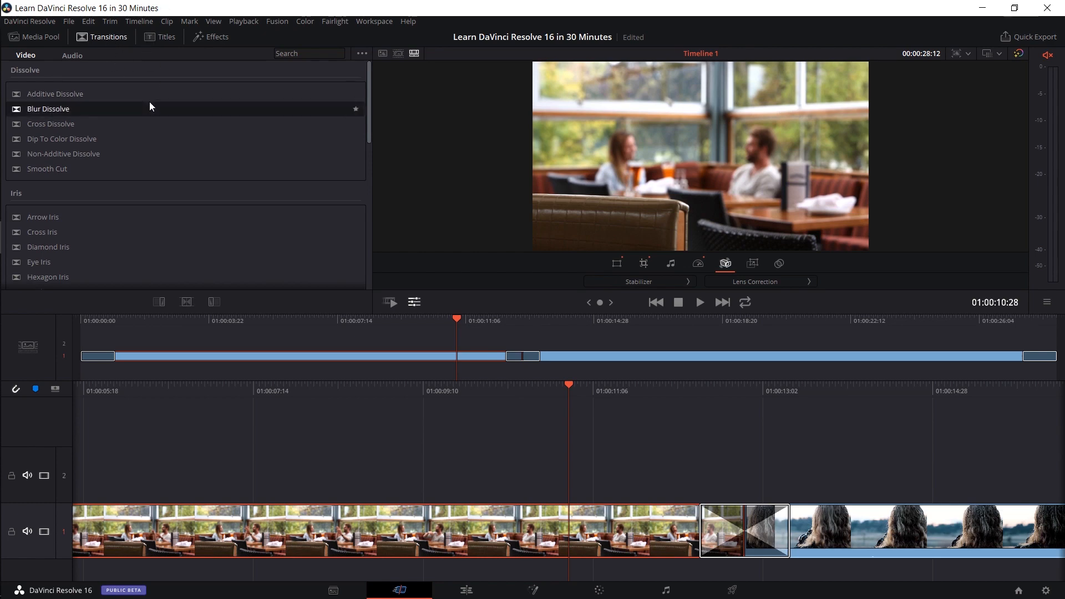
{"action": "mouse_move", "coordinate": [149, 103]}
{"action": "left_mouse_down"}
{"action": "mouse_move", "coordinate": [673, 547]}
{"action": "mouse_move", "coordinate": [715, 518]}
{"action": "mouse_move", "coordinate": [725, 537]}
{"action": "mouse_move", "coordinate": [175, 178]}
{"action": "mouse_move", "coordinate": [131, 124]}
{"action": "mouse_move", "coordinate": [134, 111]}
{"action": "left_mouse_up"}
{"action": "scroll", "coordinate": [162, 171], "scroll_direction": "down", "scroll_amount": 4}
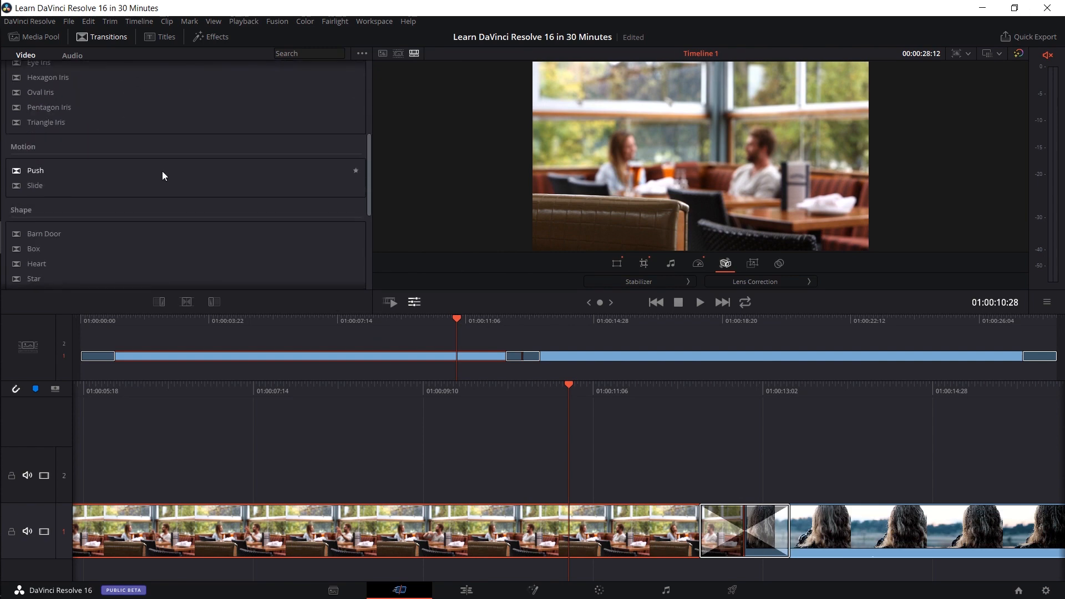
{"action": "scroll", "coordinate": [162, 171], "scroll_direction": "down", "scroll_amount": 3}
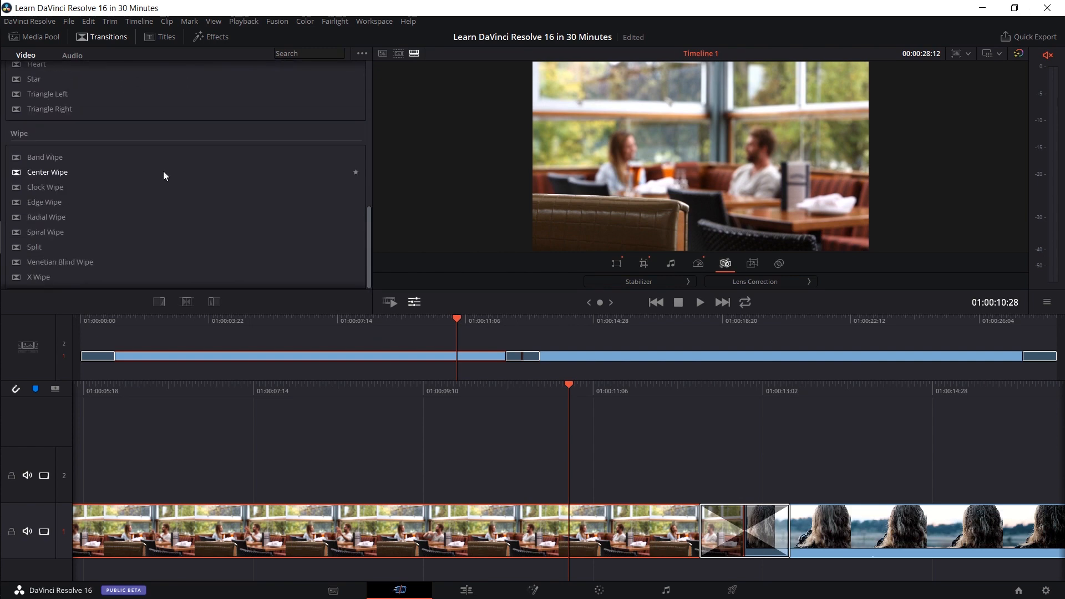
Look over the available Fusion titles and the ResolveFX video filters.
{"action": "left_click", "coordinate": [160, 37]}
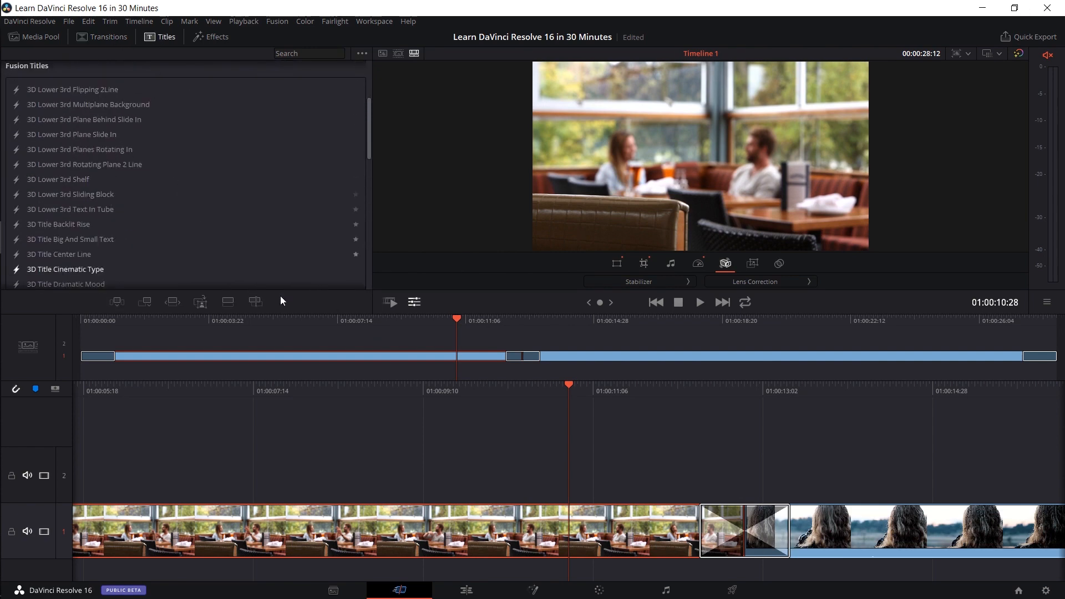
{"action": "left_click", "coordinate": [211, 37]}
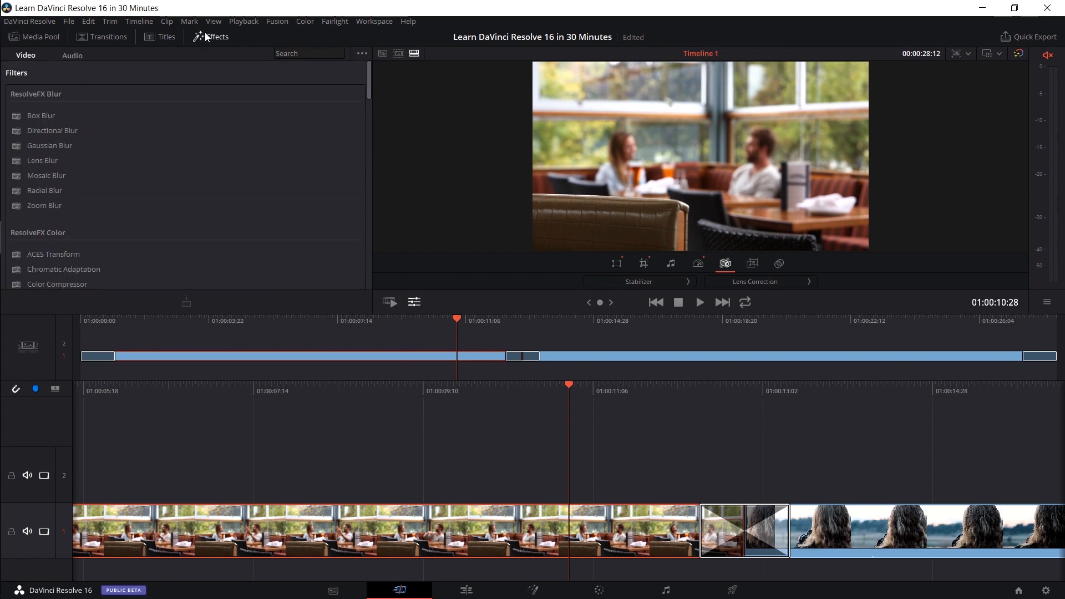